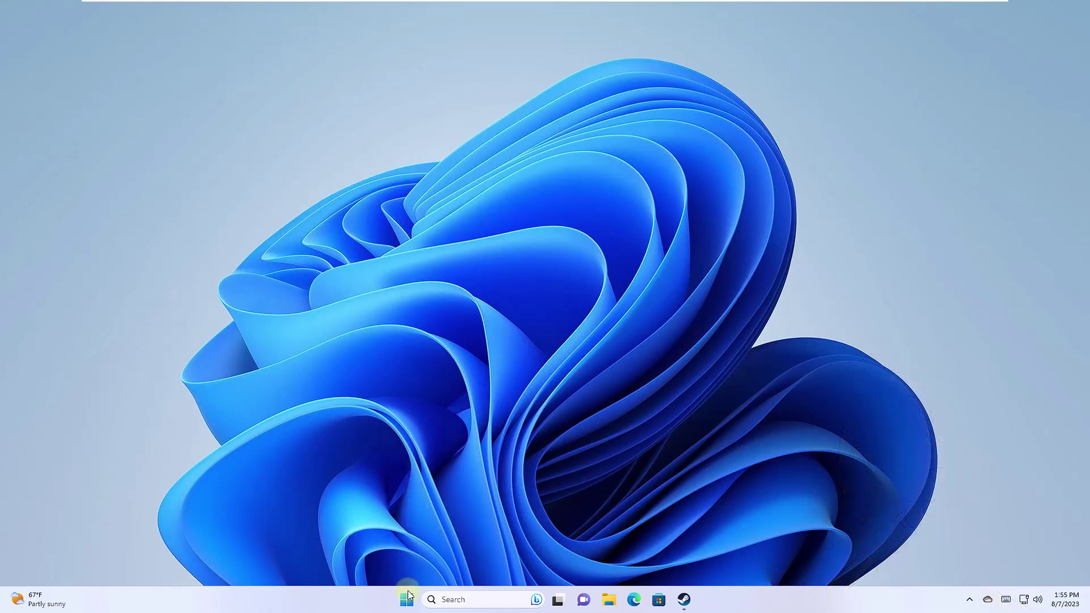
End the Steam (32 bit) process in Task Manager, then close Task Manager.
key("super+x")
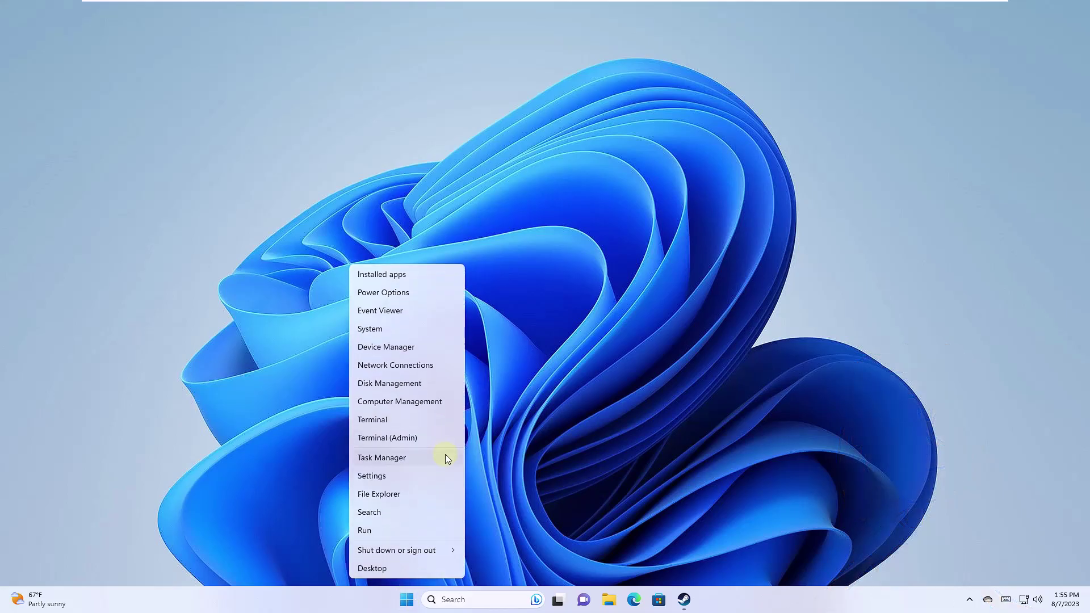
left_click(446, 457)
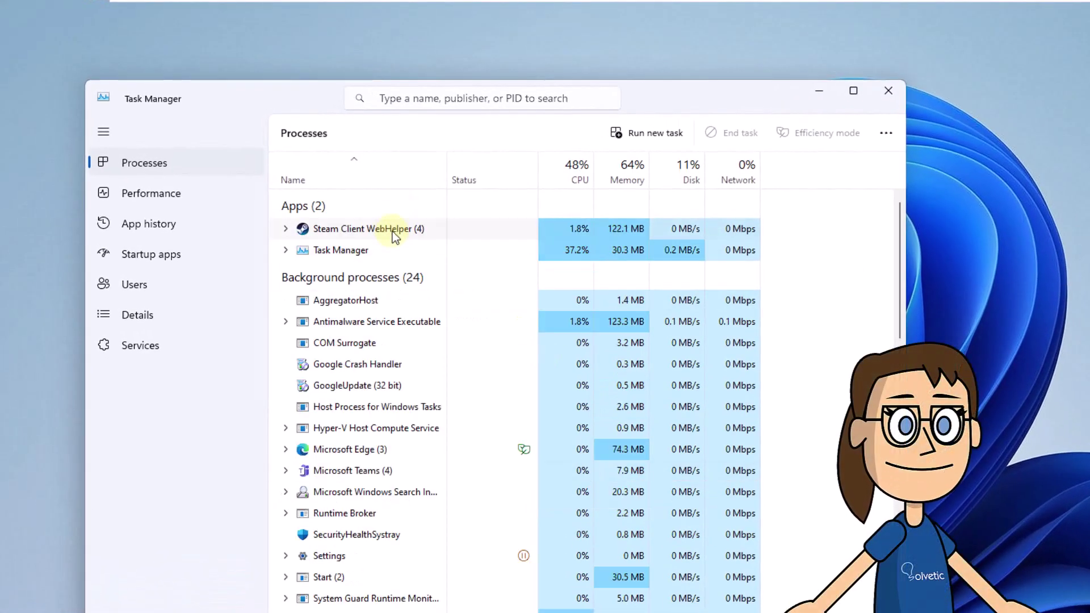
scroll(392, 495, "down", 3)
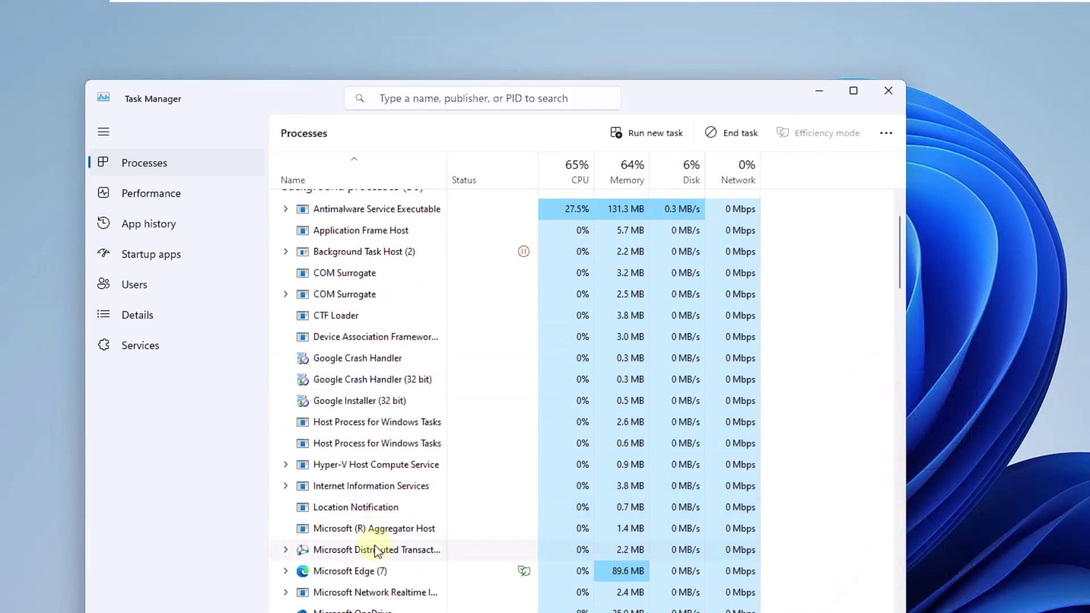
scroll(374, 545, "down", 2)
scroll(368, 540, "down", 1)
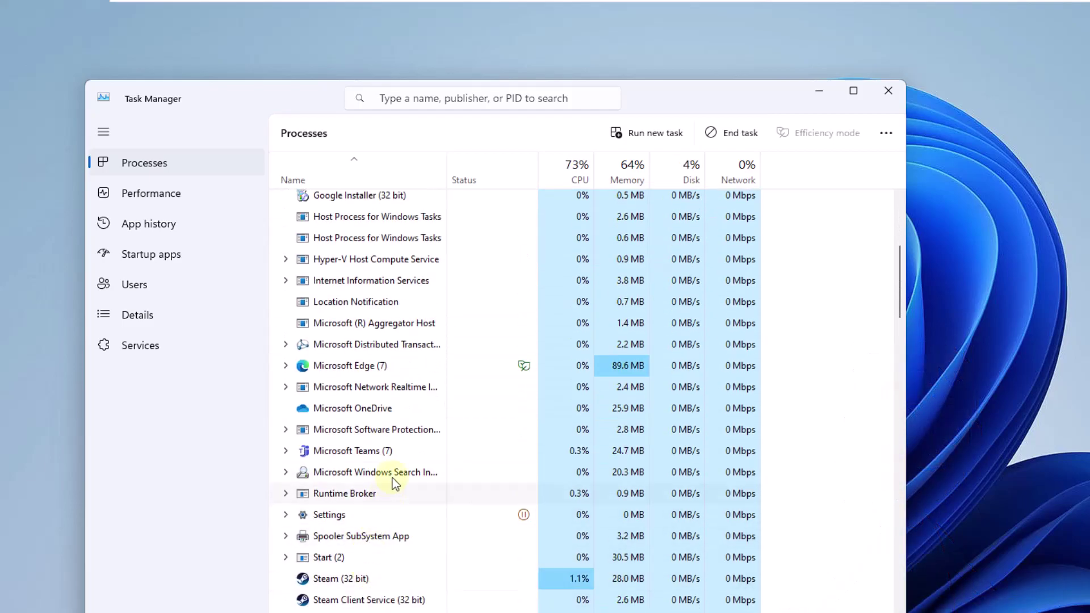
left_click(737, 135)
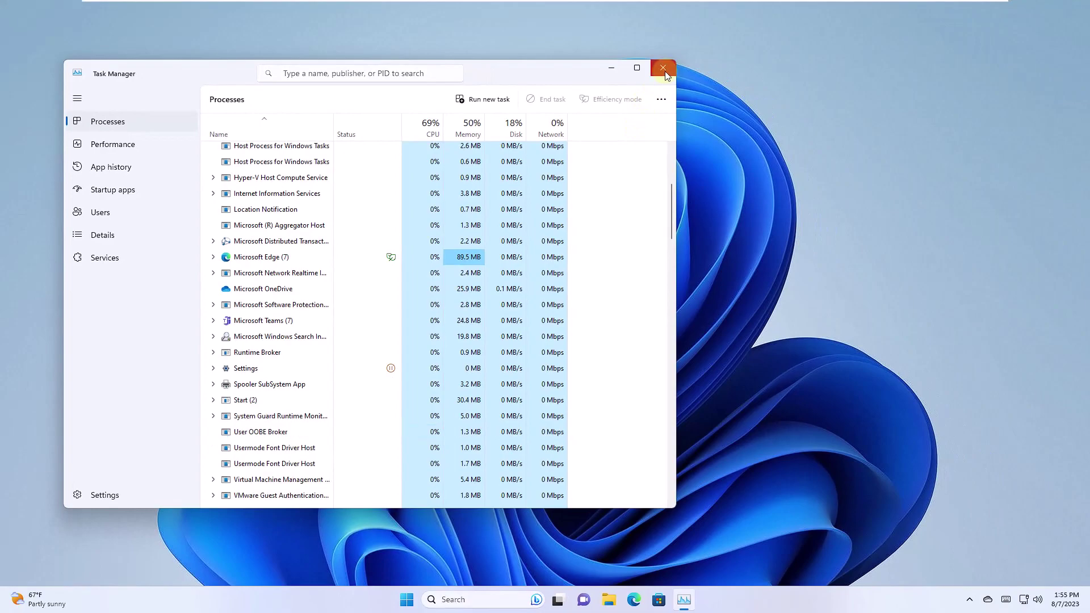
left_click(663, 69)
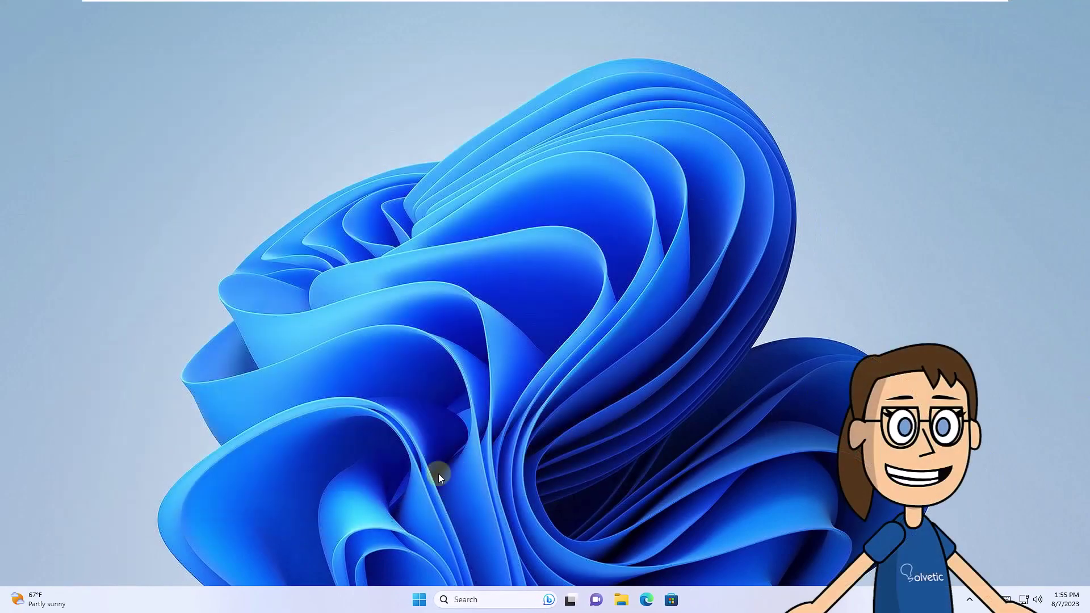
Restart the Steam Client Service from the Services console.
left_click(475, 599)
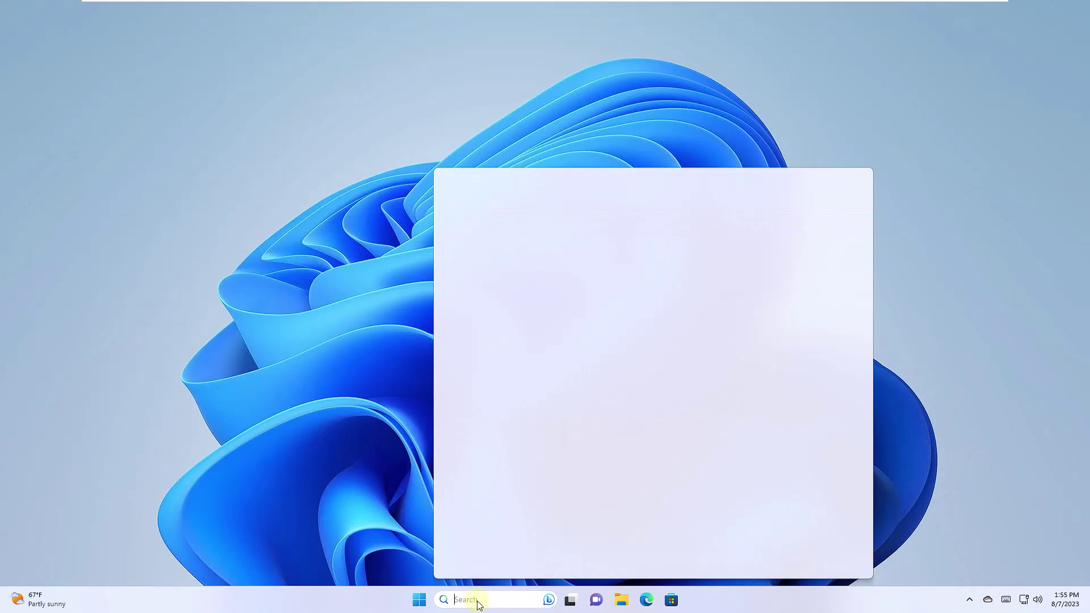
type("service")
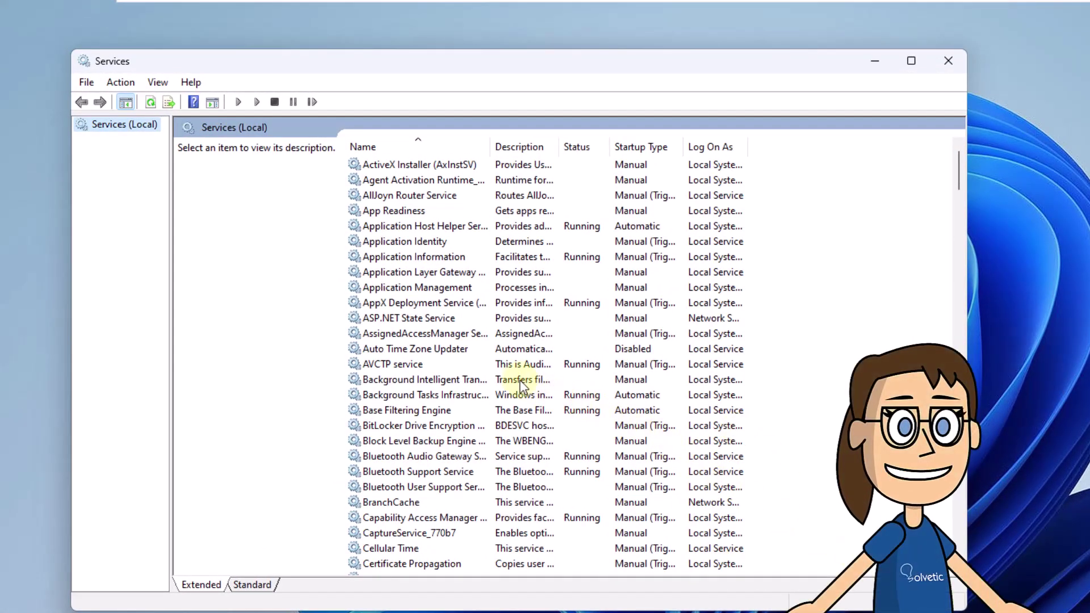
left_click(519, 379)
type("sit")
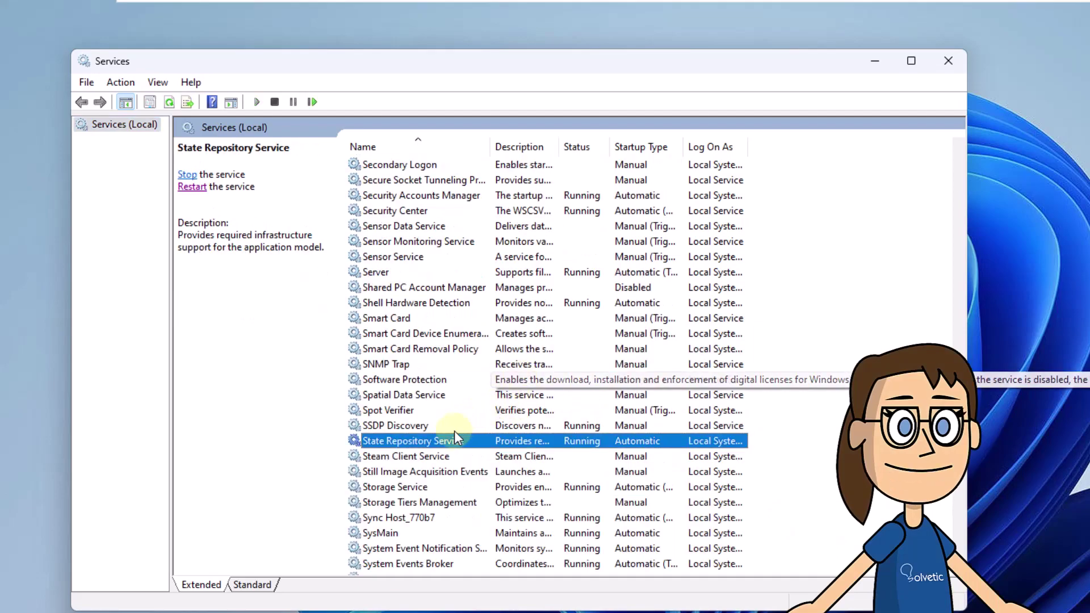
left_click(443, 458)
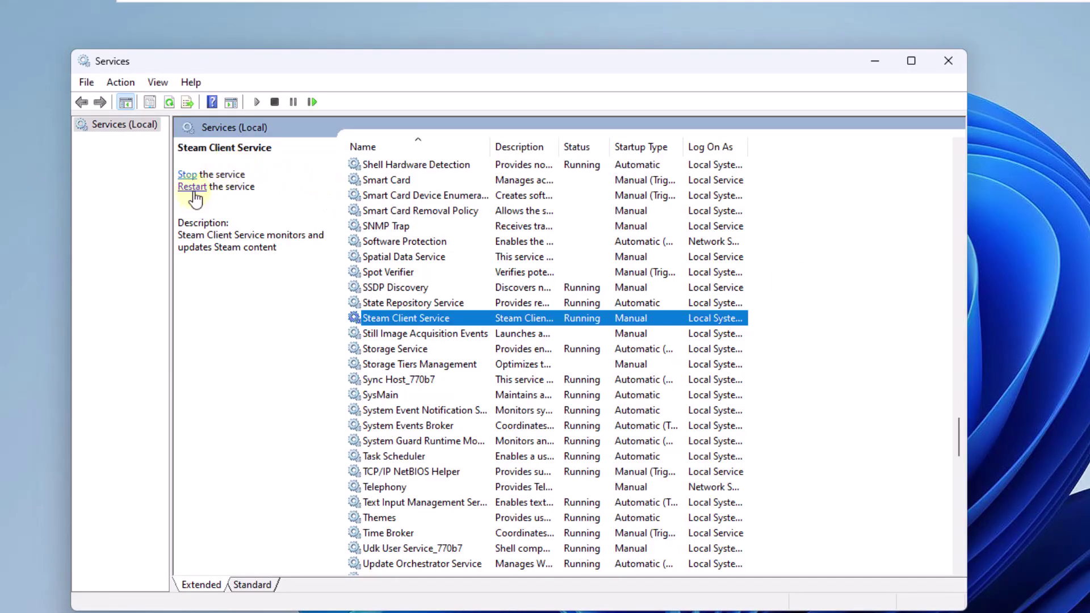
left_click(194, 187)
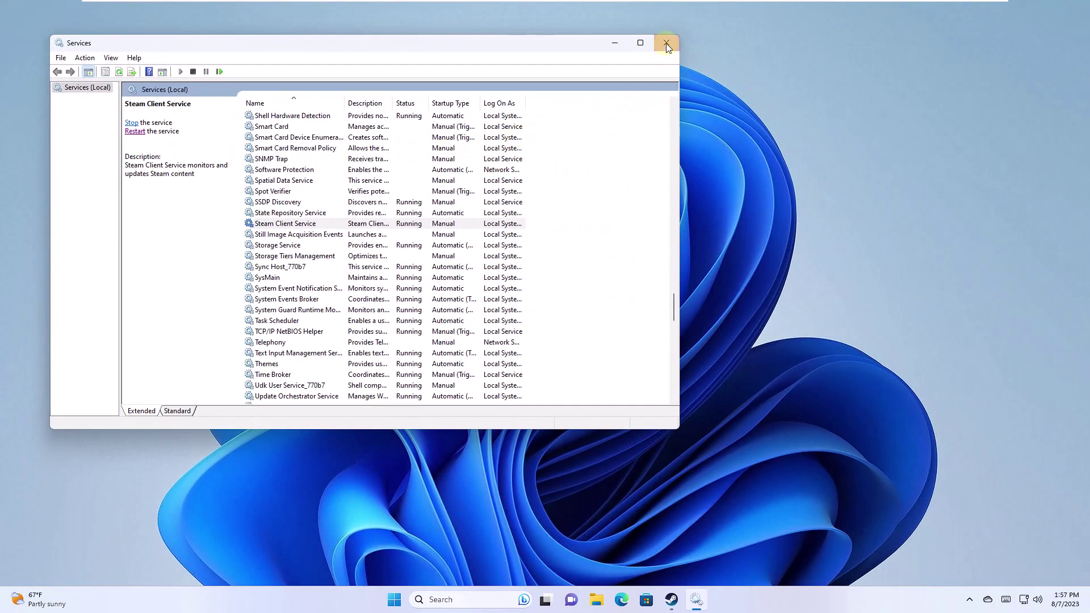
left_click(667, 43)
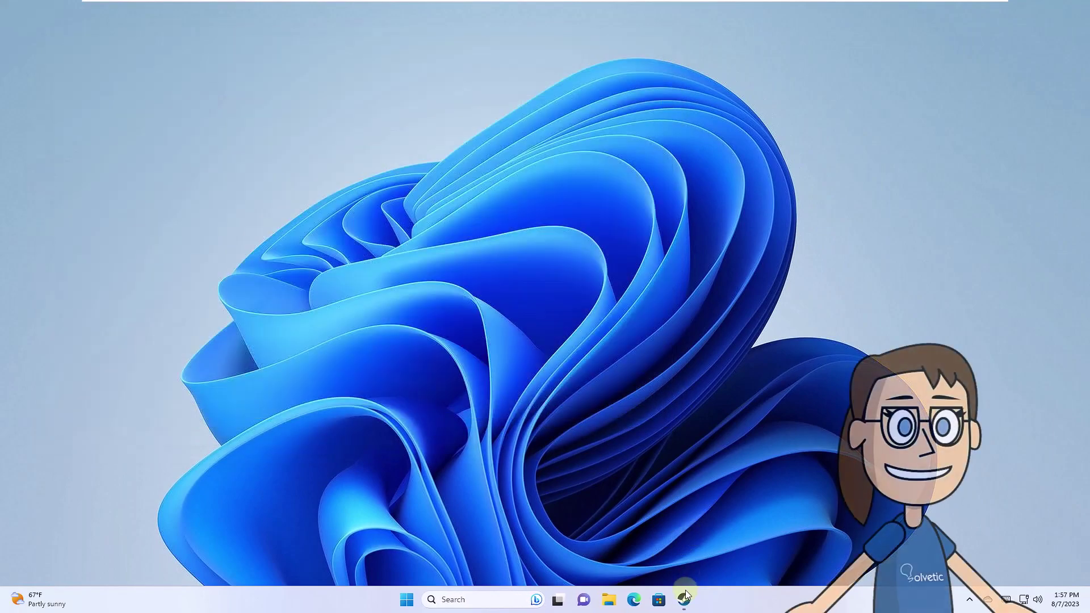
left_click(684, 601)
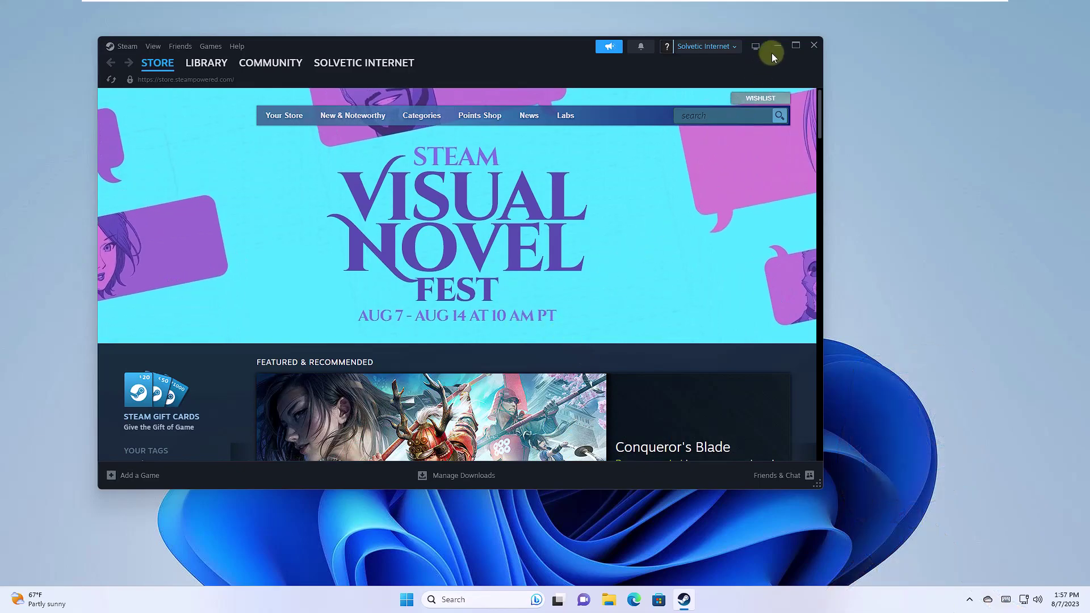
left_click(777, 48)
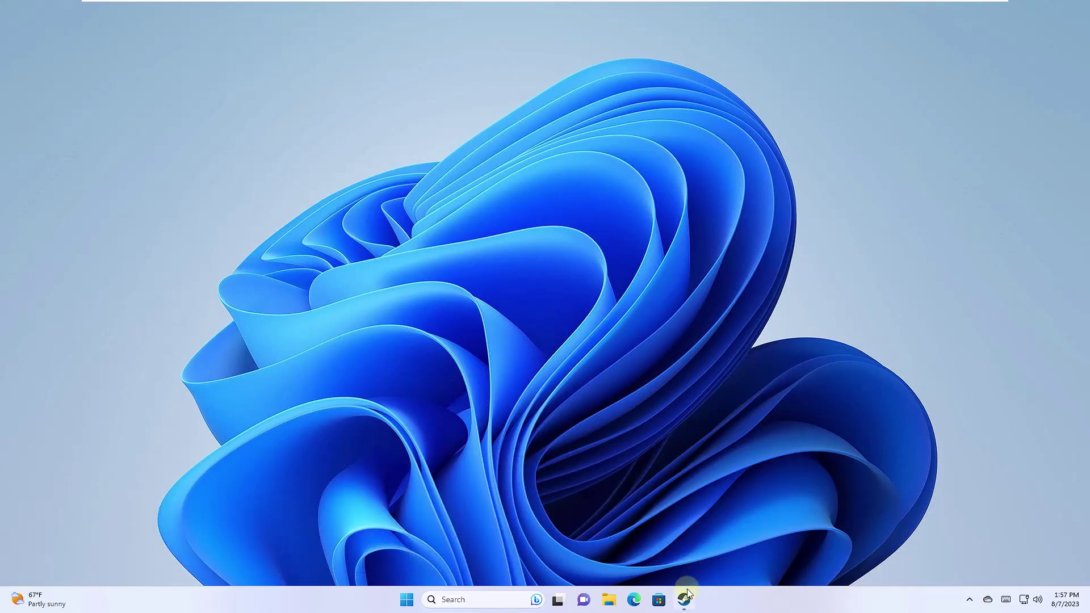
Clear Steam's download cache, sign back in as the saved account, and minimize Steam.
left_click(686, 599)
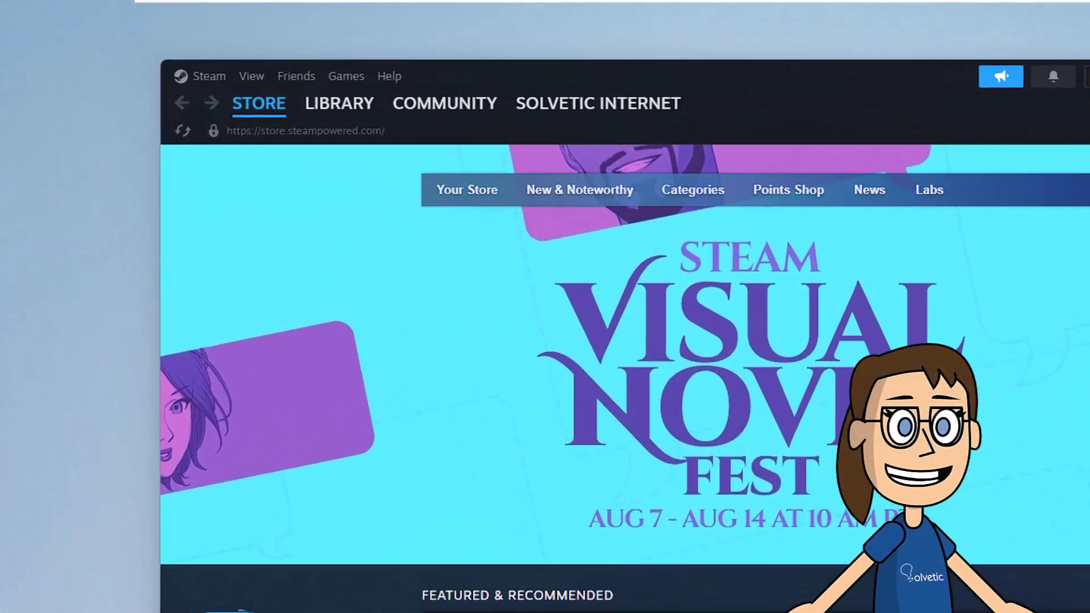
left_click(215, 77)
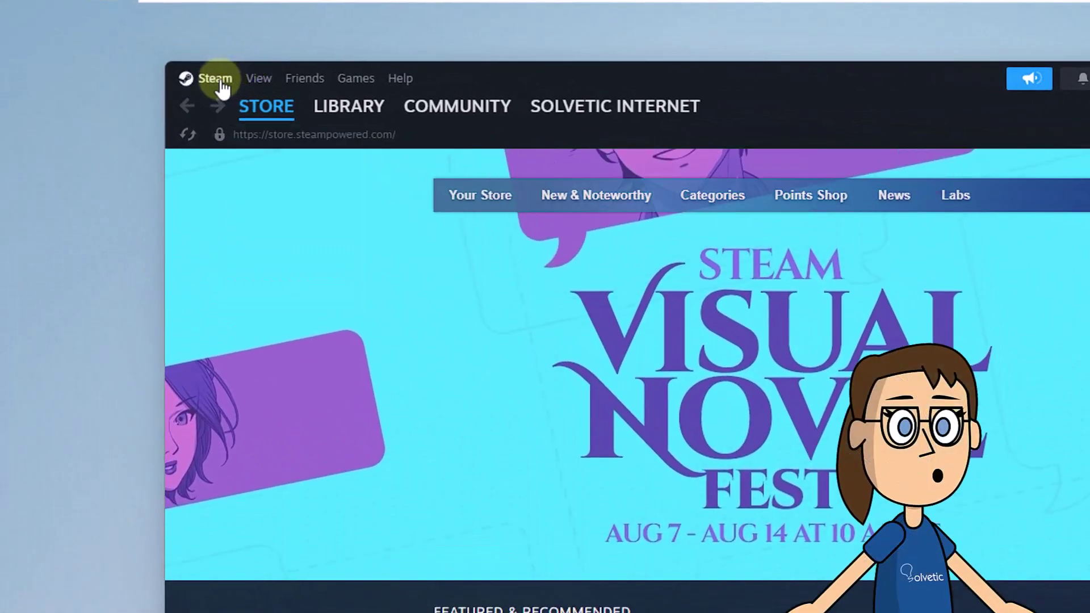
left_click(216, 77)
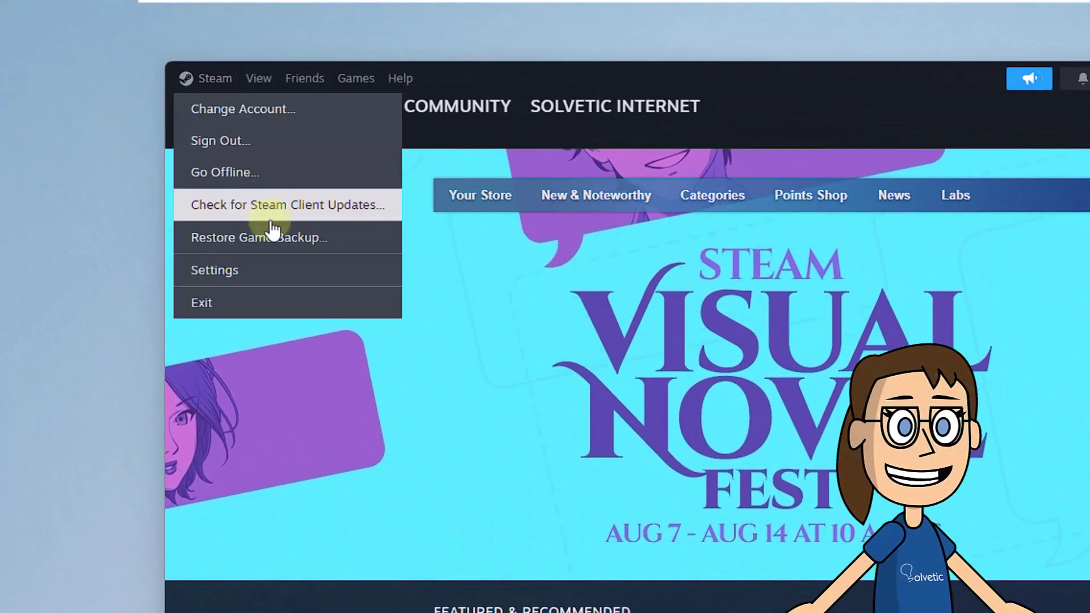
left_click(281, 271)
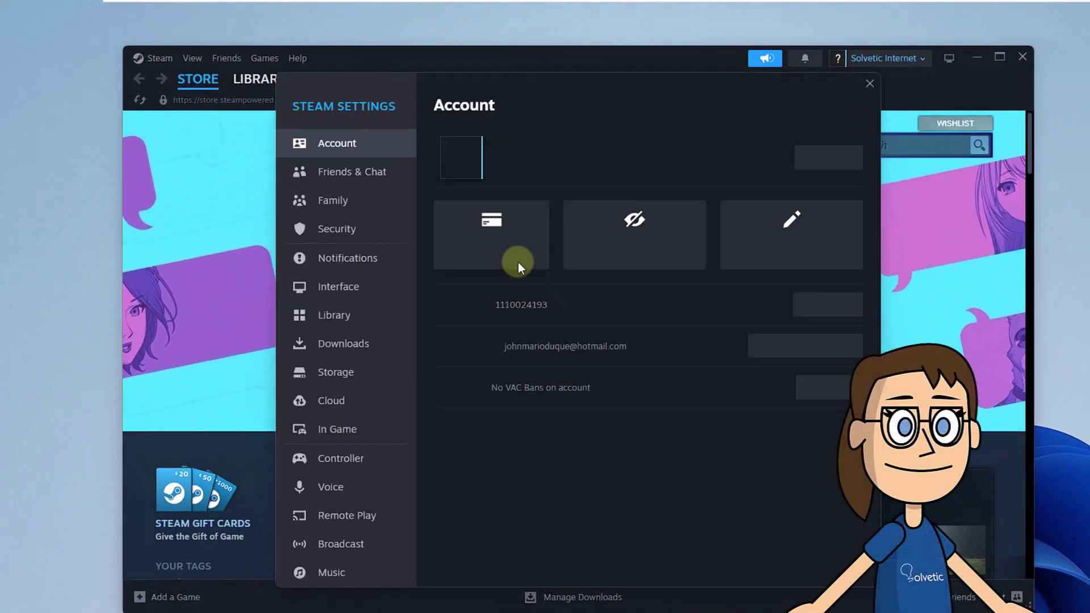
left_click(353, 338)
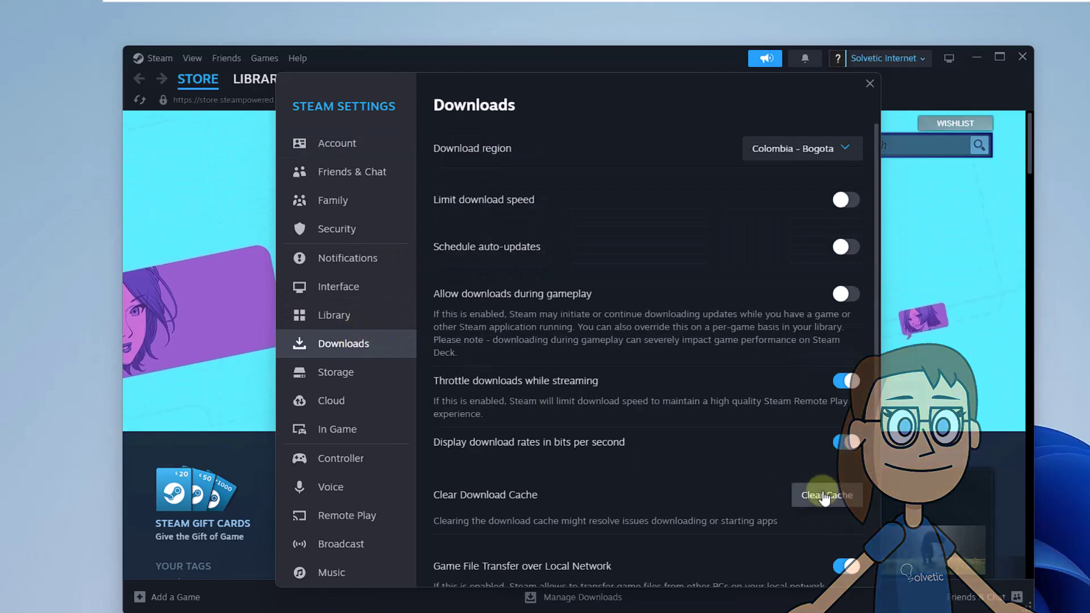
left_click(824, 497)
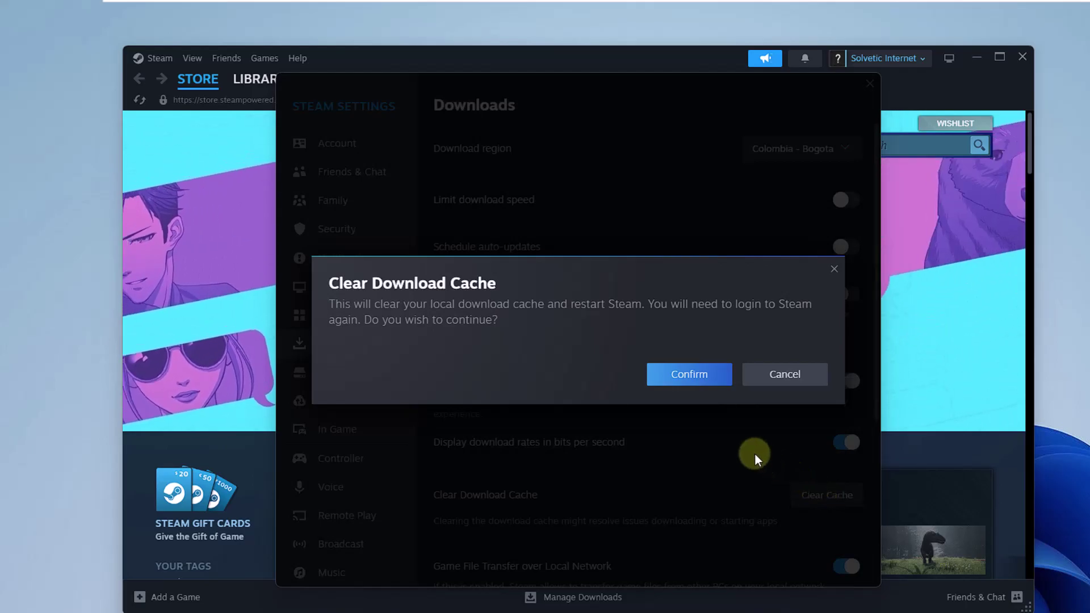
left_click(689, 373)
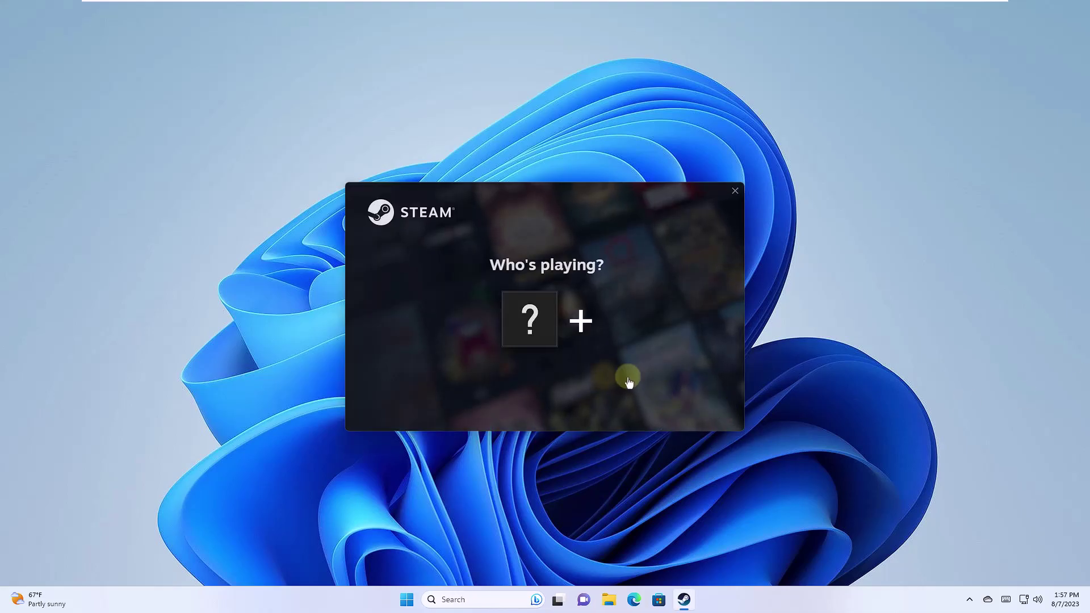
mouse_move(530, 316)
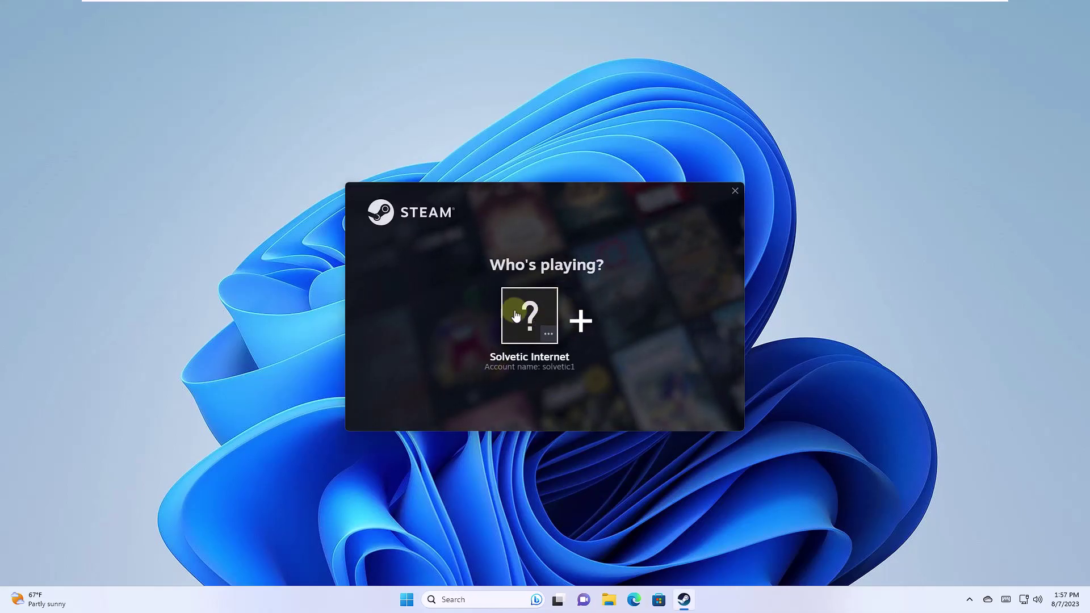
left_click(530, 317)
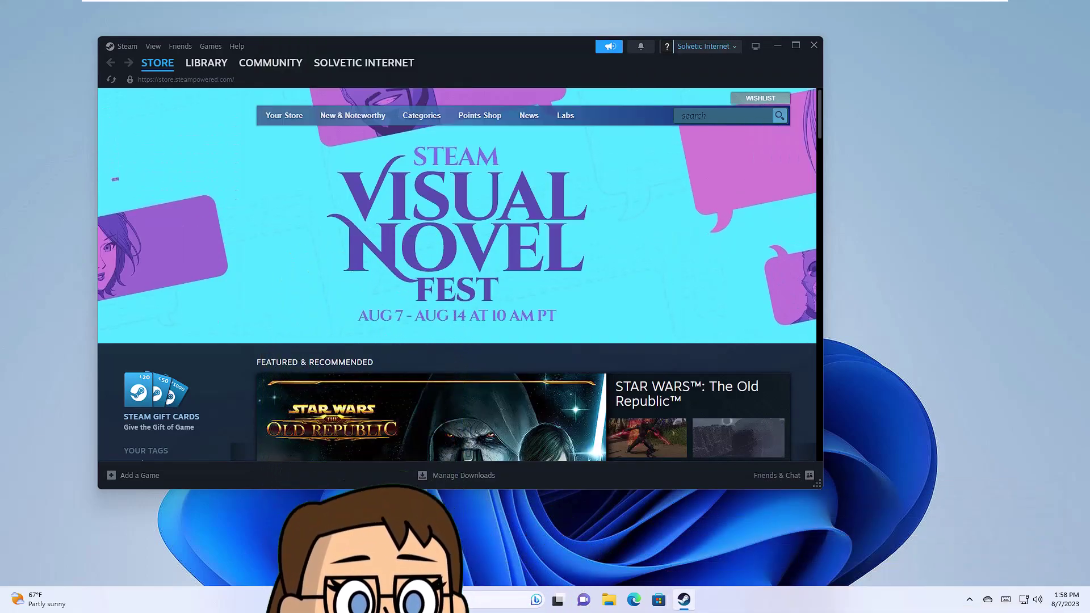
left_click(778, 48)
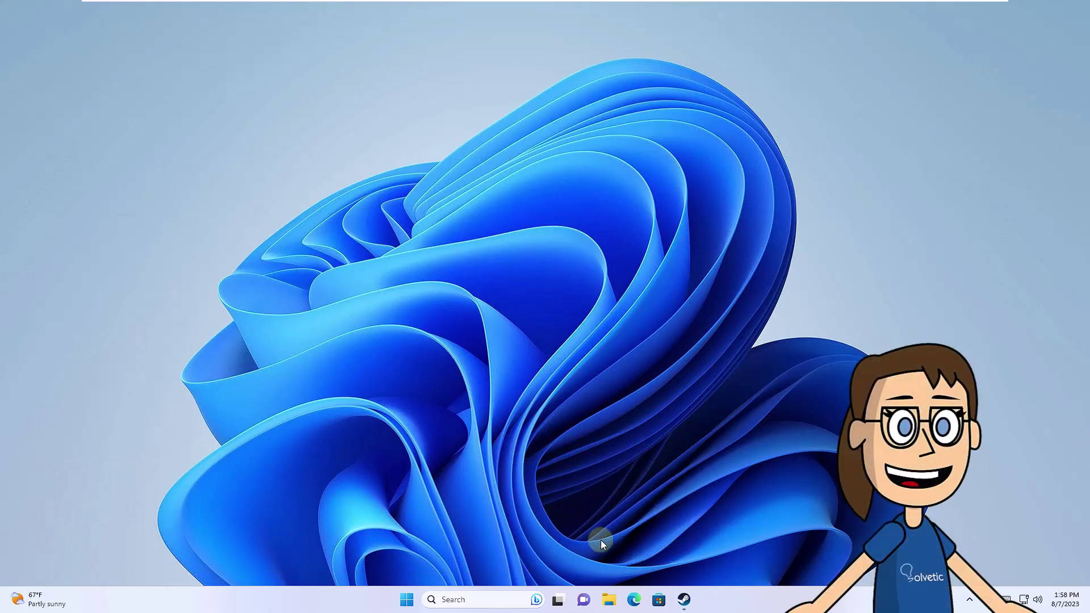
left_click(685, 603)
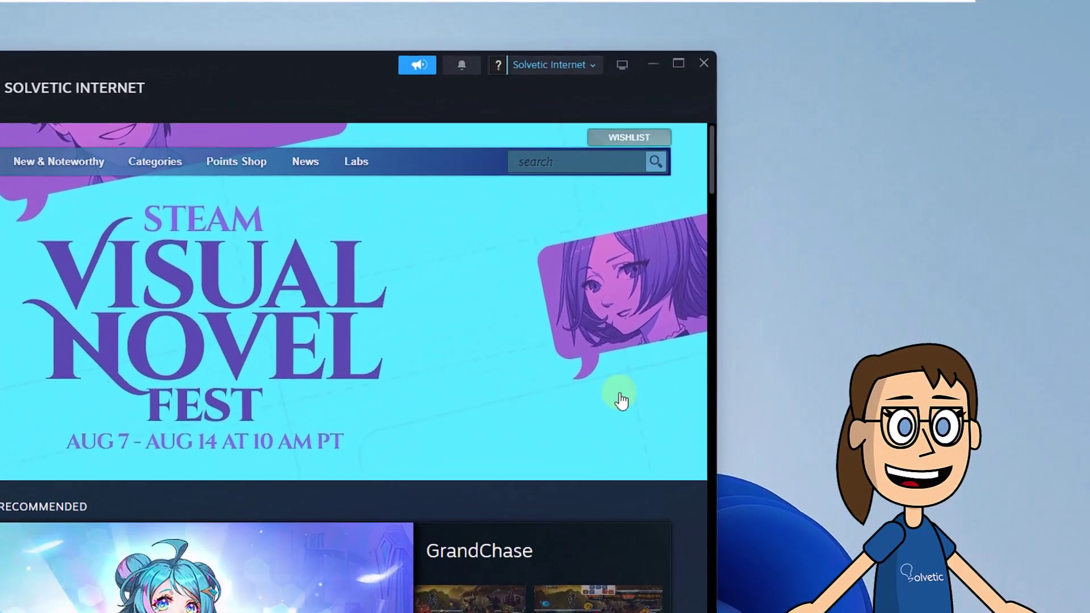
left_click(535, 66)
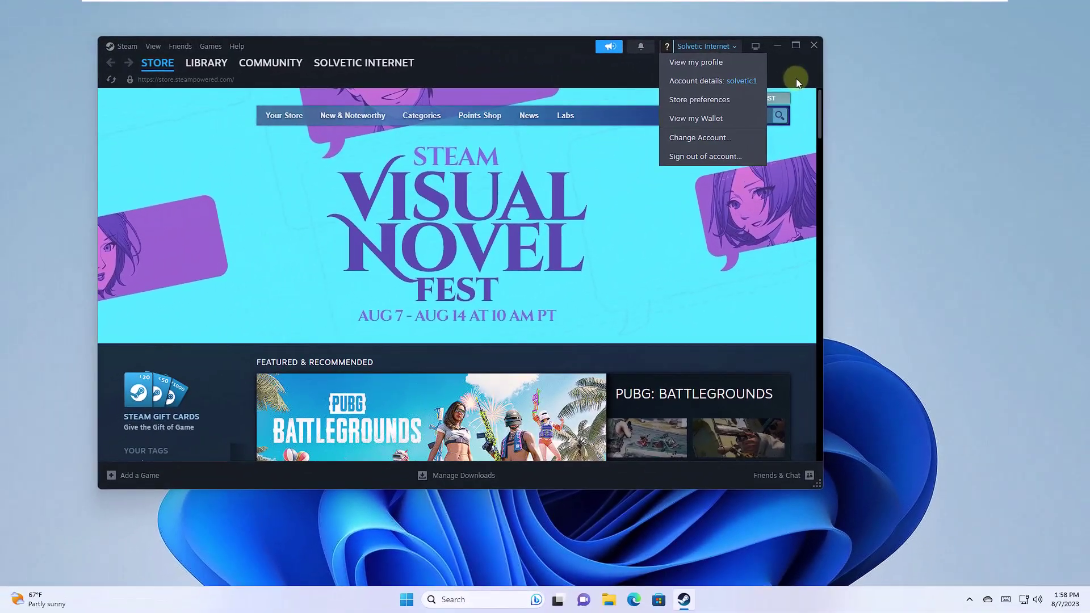
left_click(736, 94)
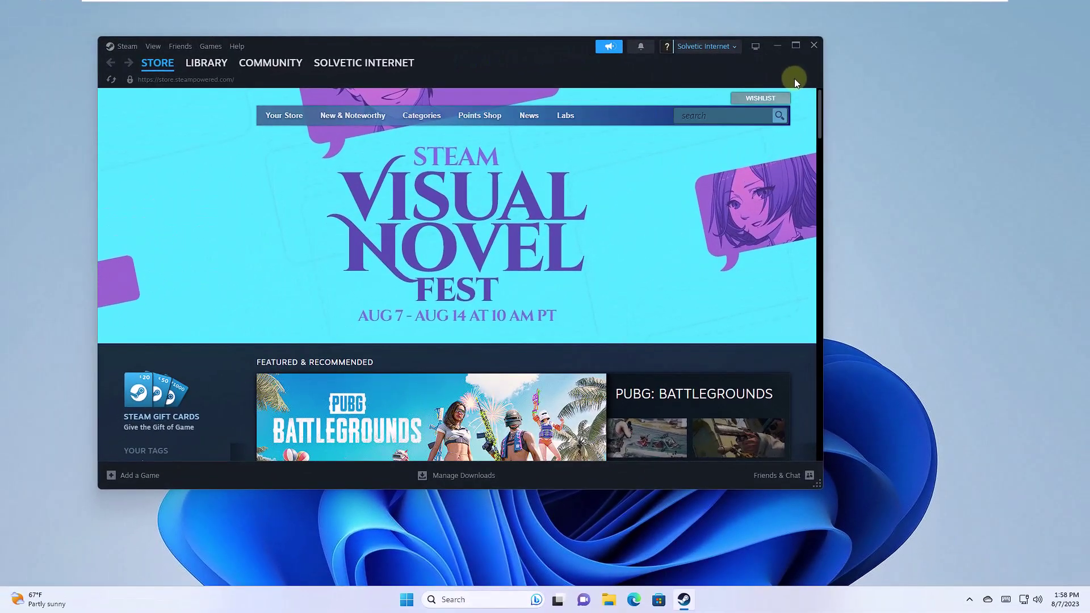
left_click(774, 45)
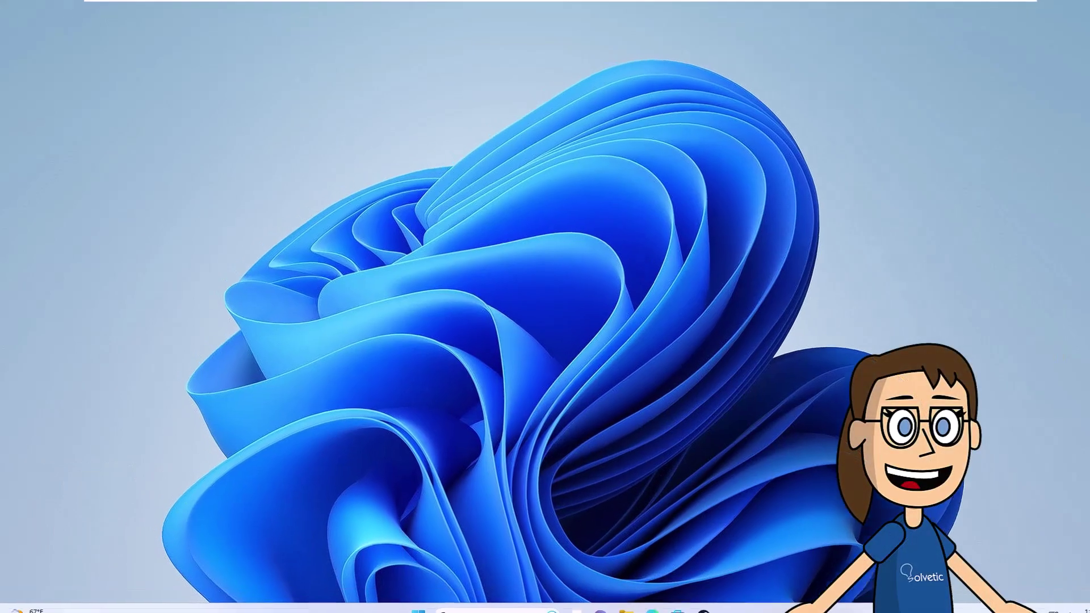
Scan Local Disk (C:) for errors from its Properties Tools, finding none.
key("super+e")
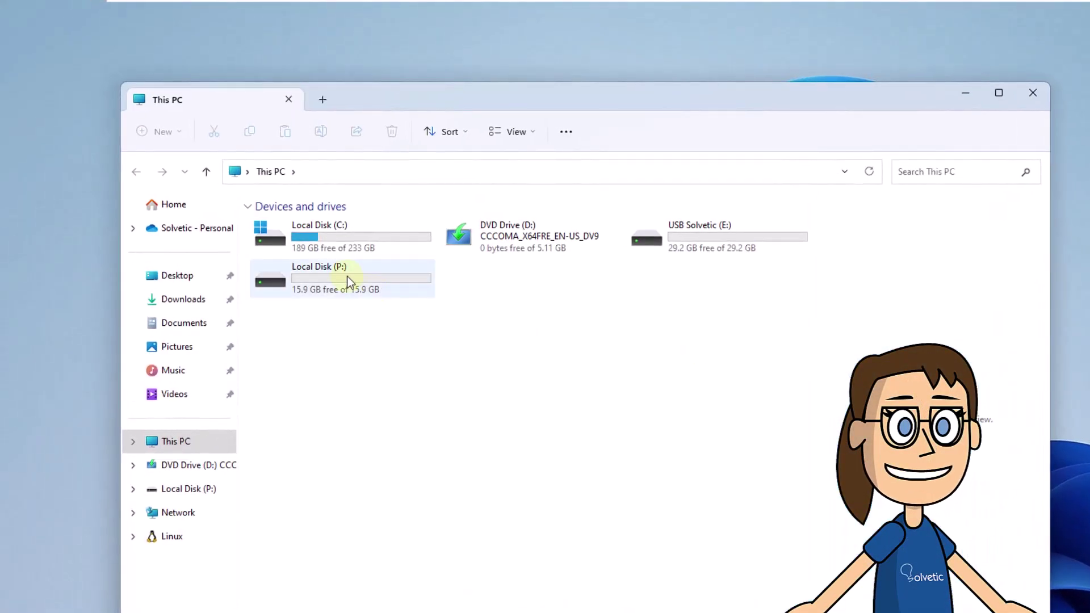
left_click(332, 243)
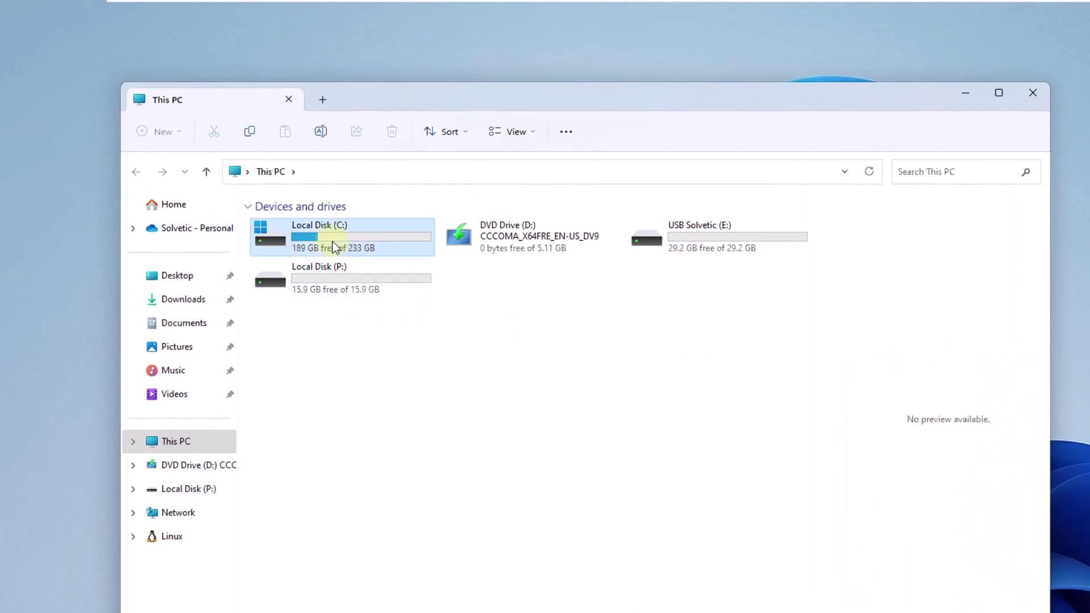
right_click(333, 245)
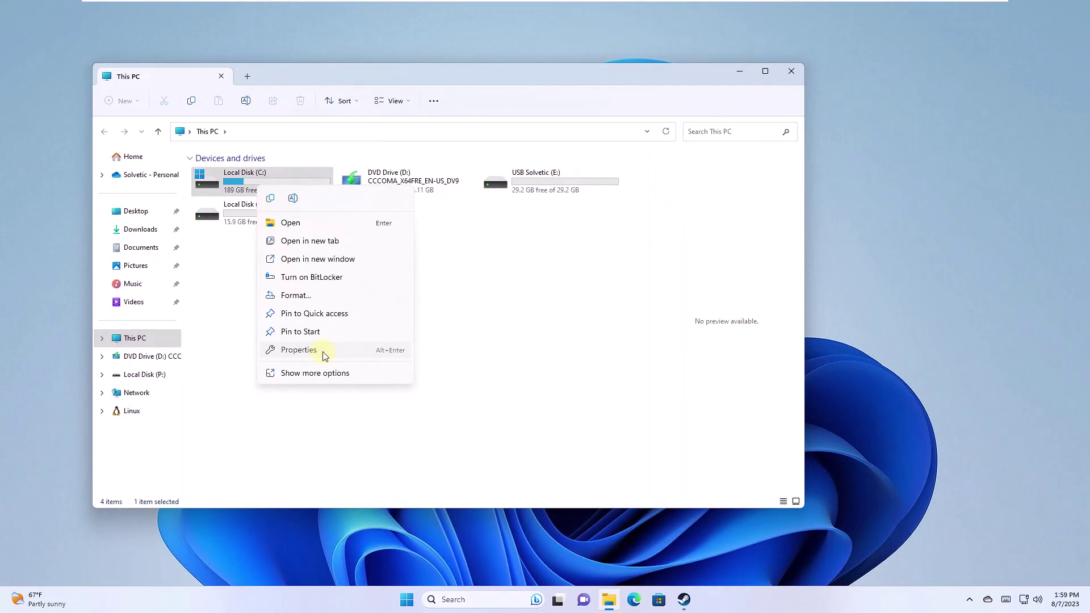
left_click(298, 351)
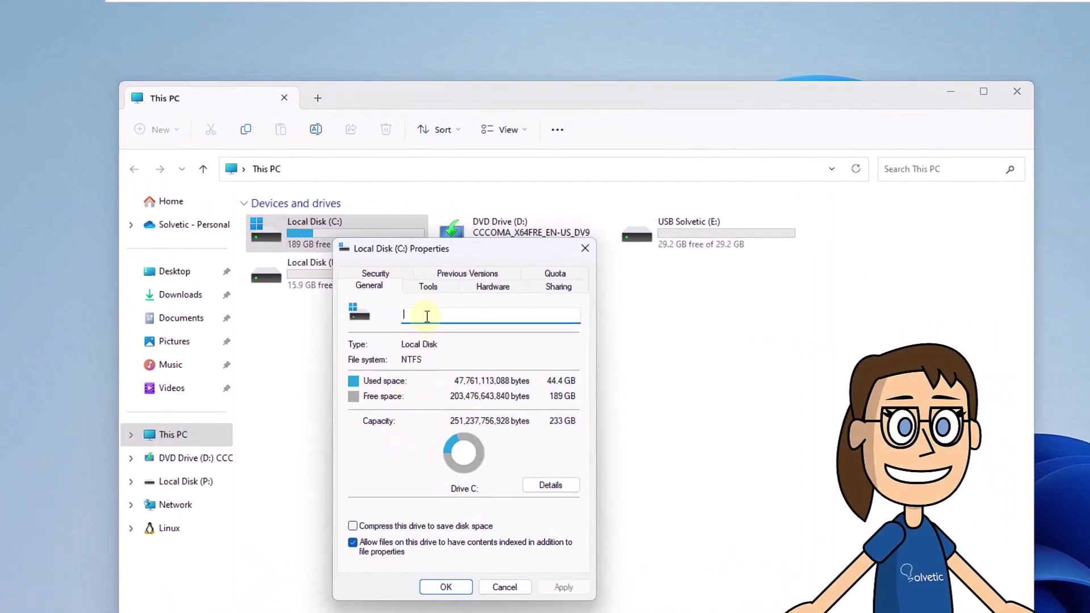
left_click(428, 286)
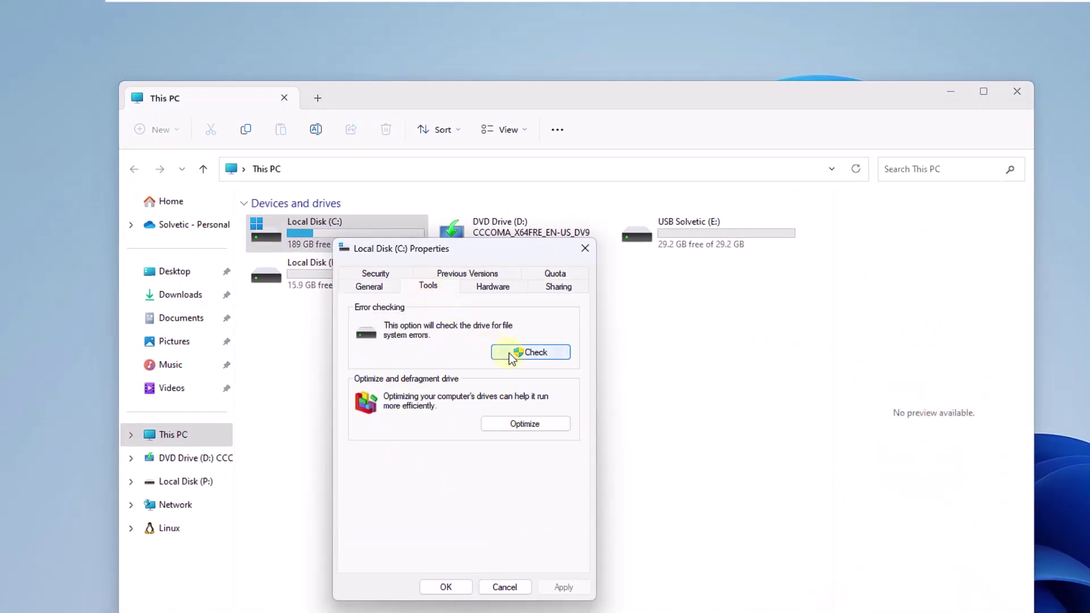
left_click(508, 352)
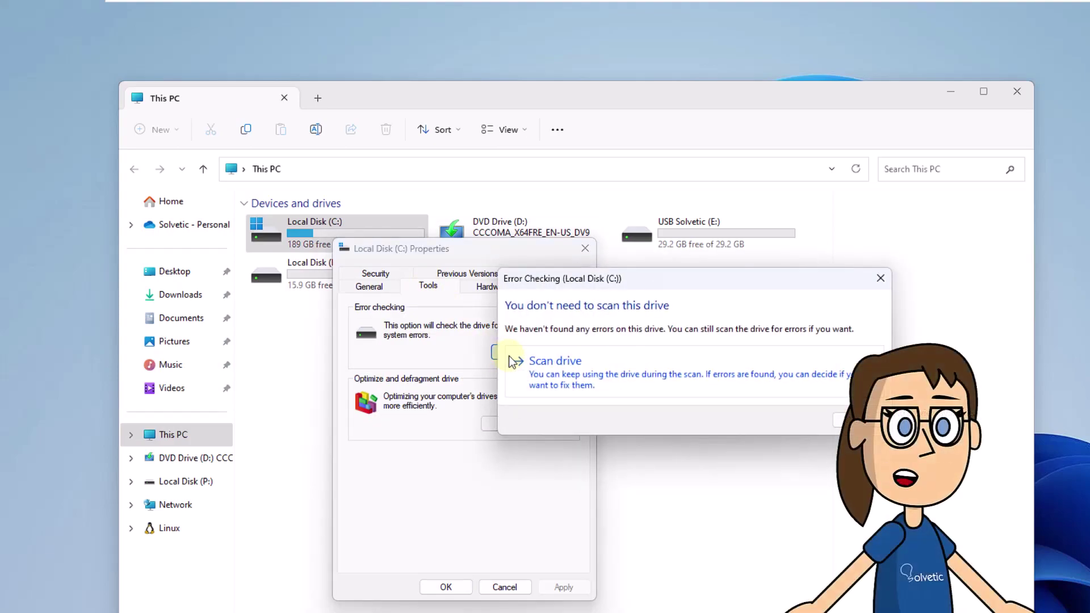
left_click(557, 363)
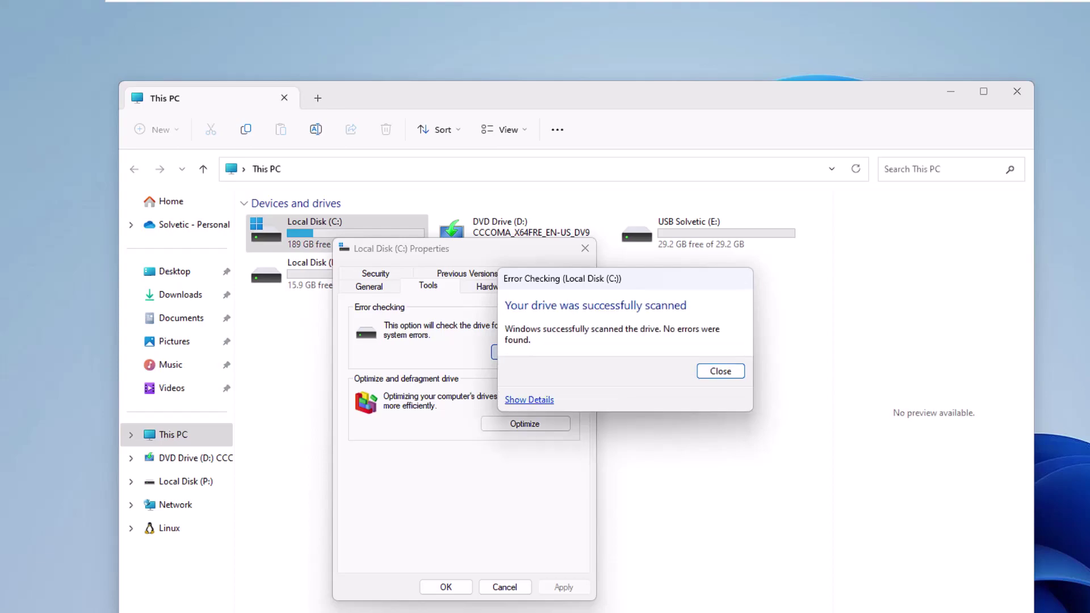
left_click(721, 372)
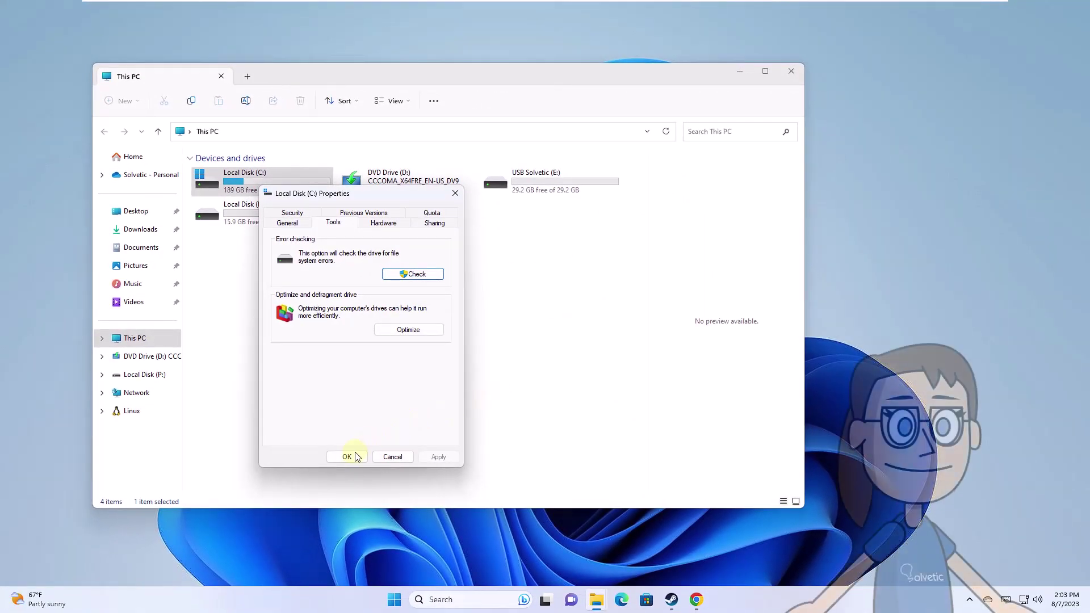
left_click(347, 457)
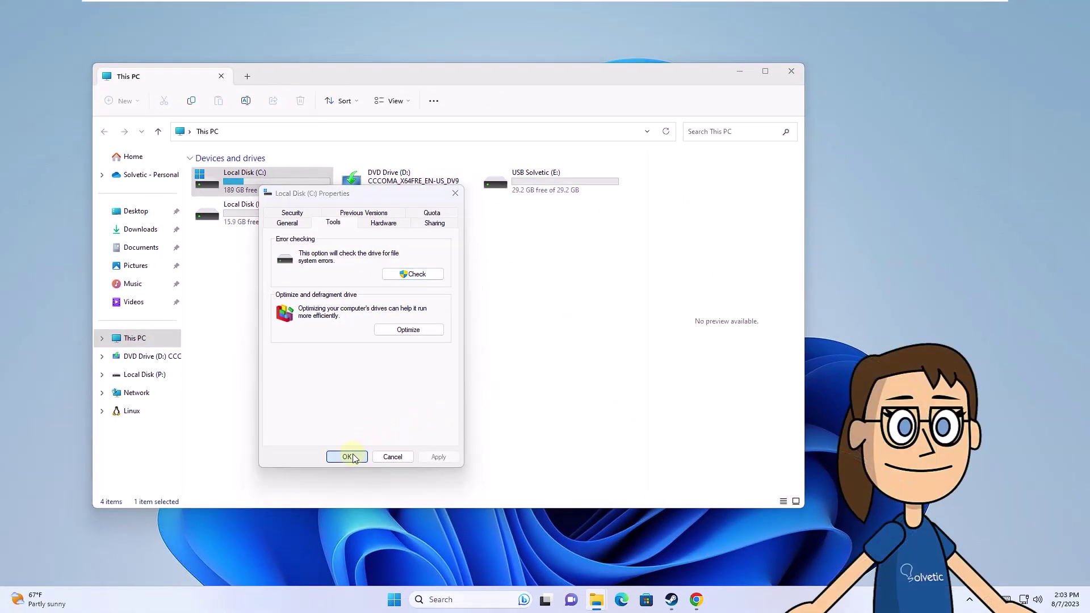
Close File Explorer, reopen Steam to check the Store loads, then minimize it.
left_click(793, 72)
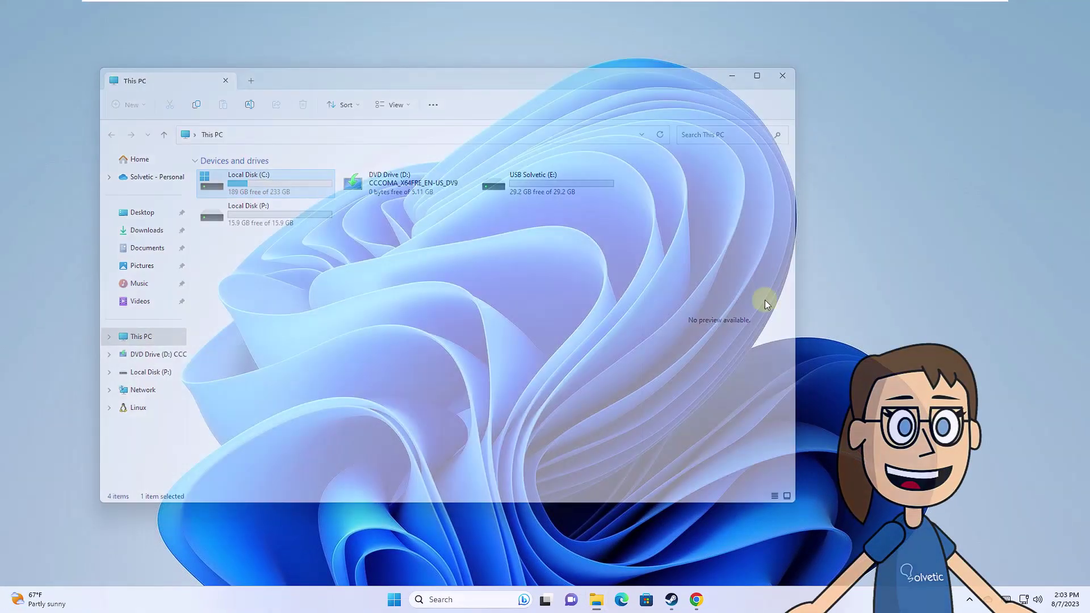
left_click(671, 599)
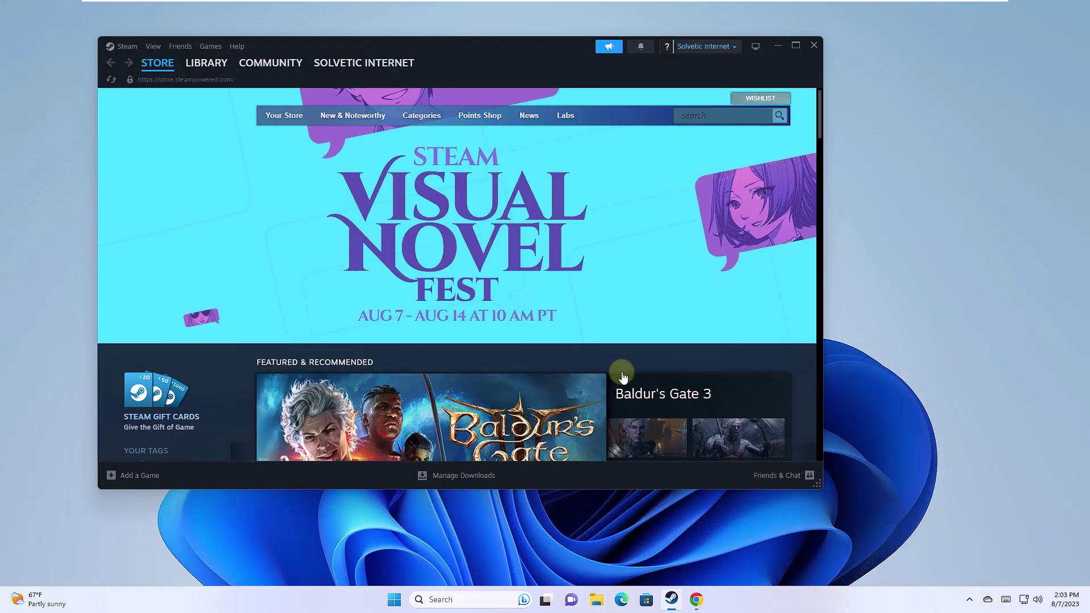
scroll(450, 339, "down", 5)
scroll(450, 339, "up", 5)
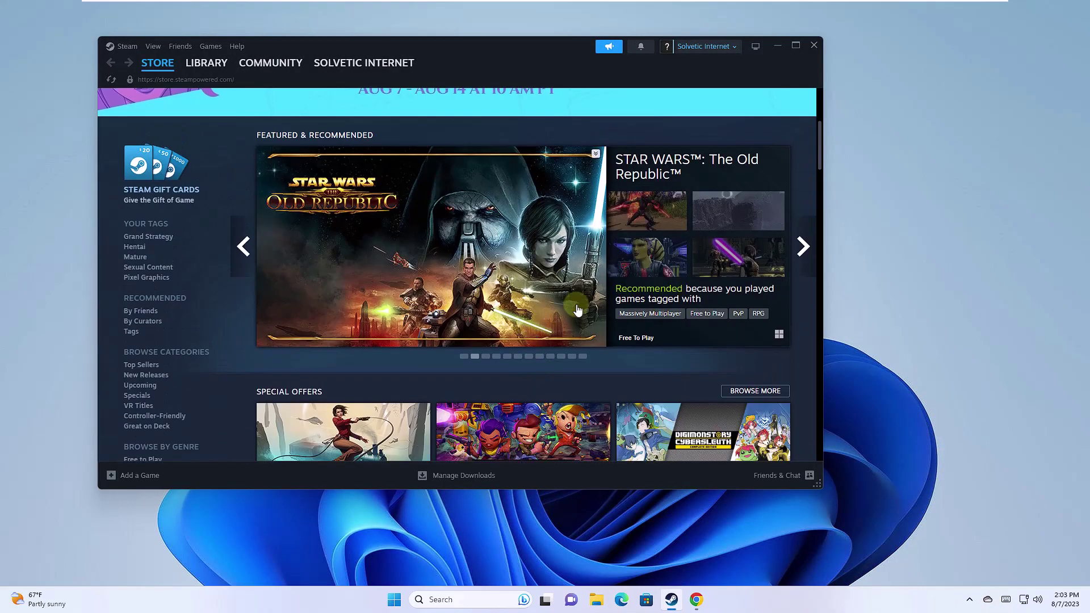
left_click(781, 46)
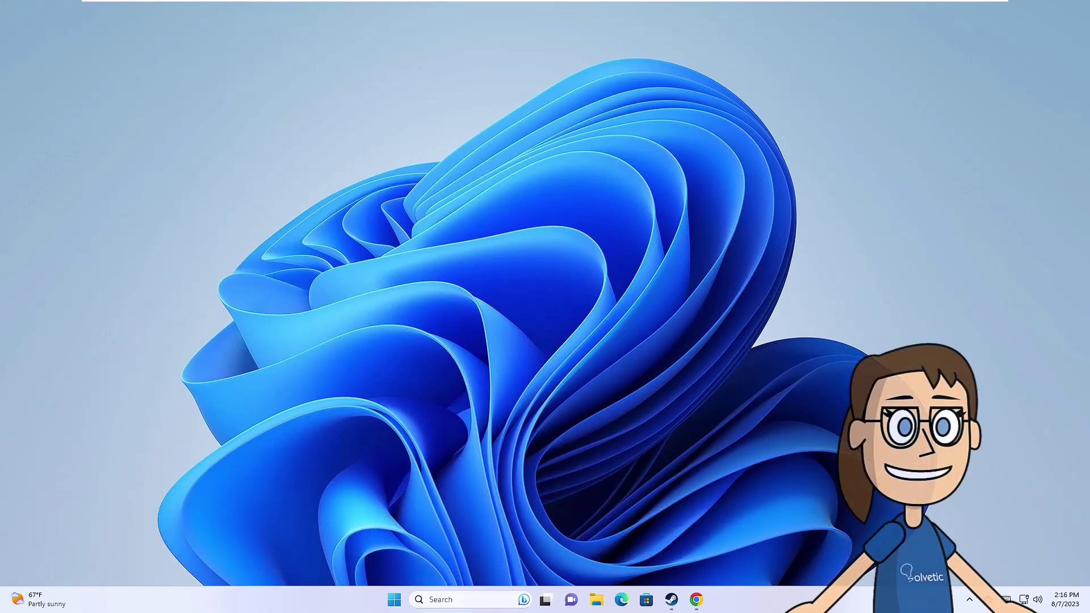
Sync the Windows clock with the time server under Date & time settings.
left_click(394, 602)
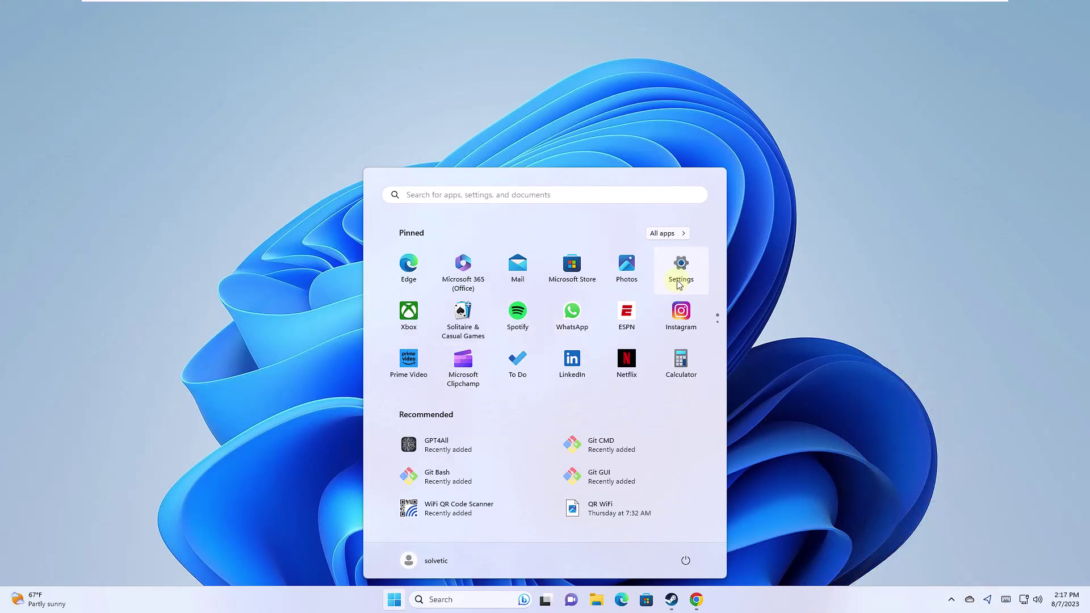
left_click(680, 271)
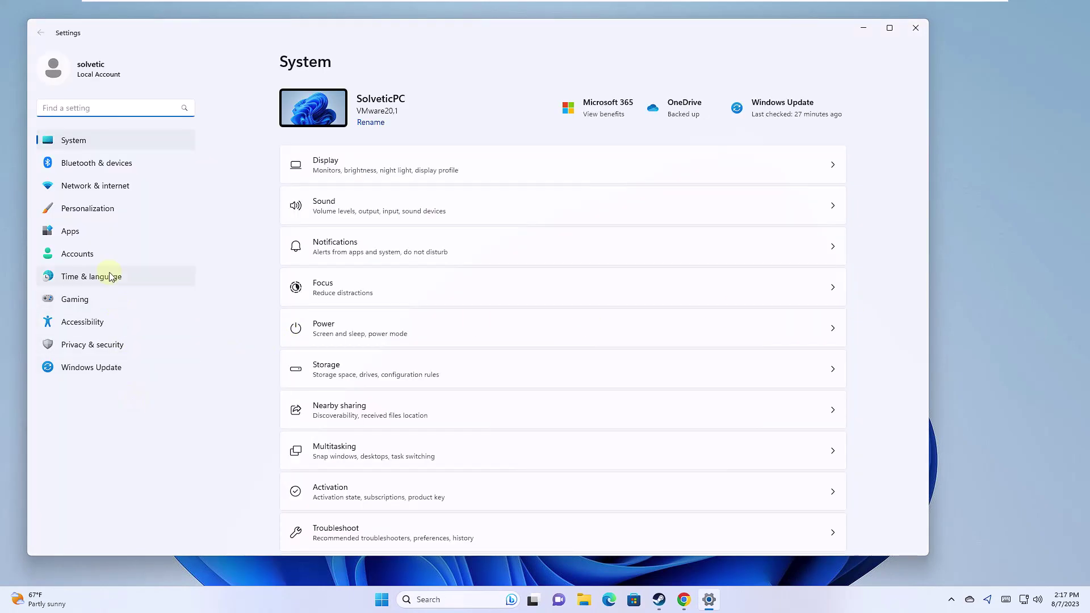
left_click(110, 277)
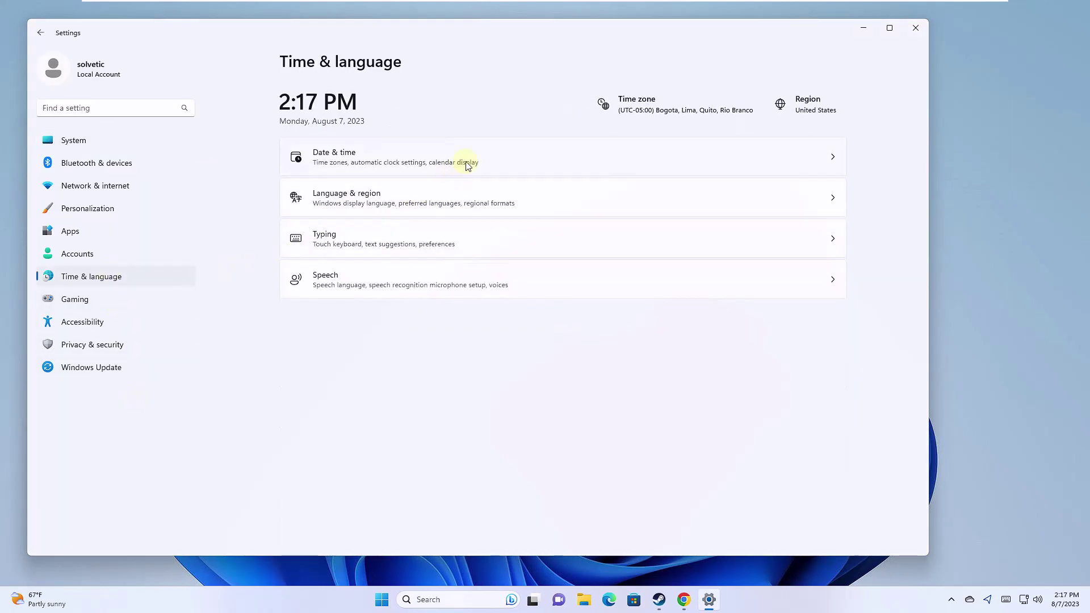
left_click(468, 164)
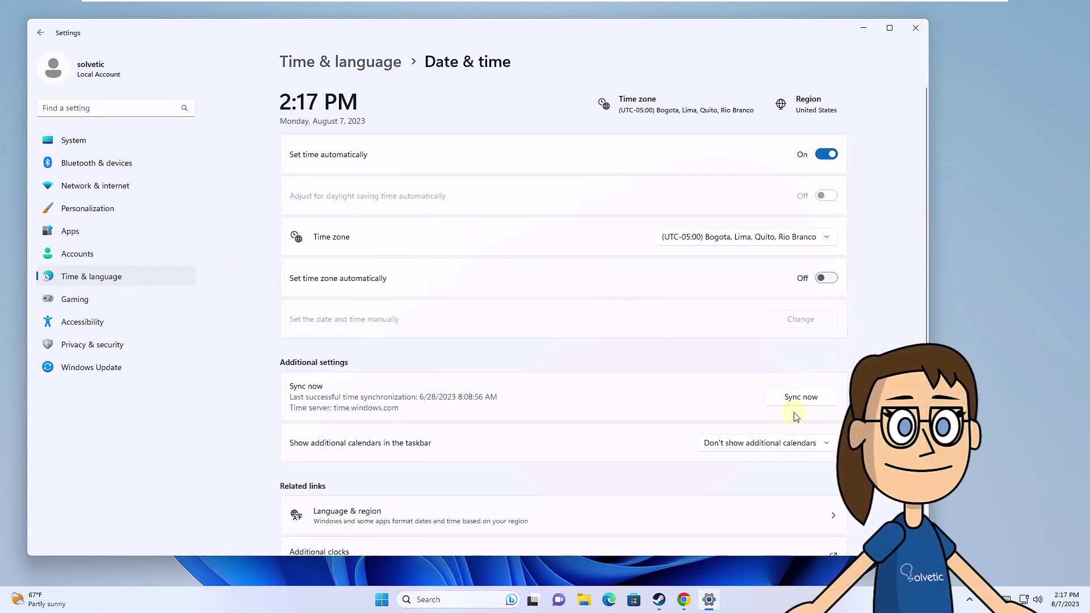
left_click(801, 397)
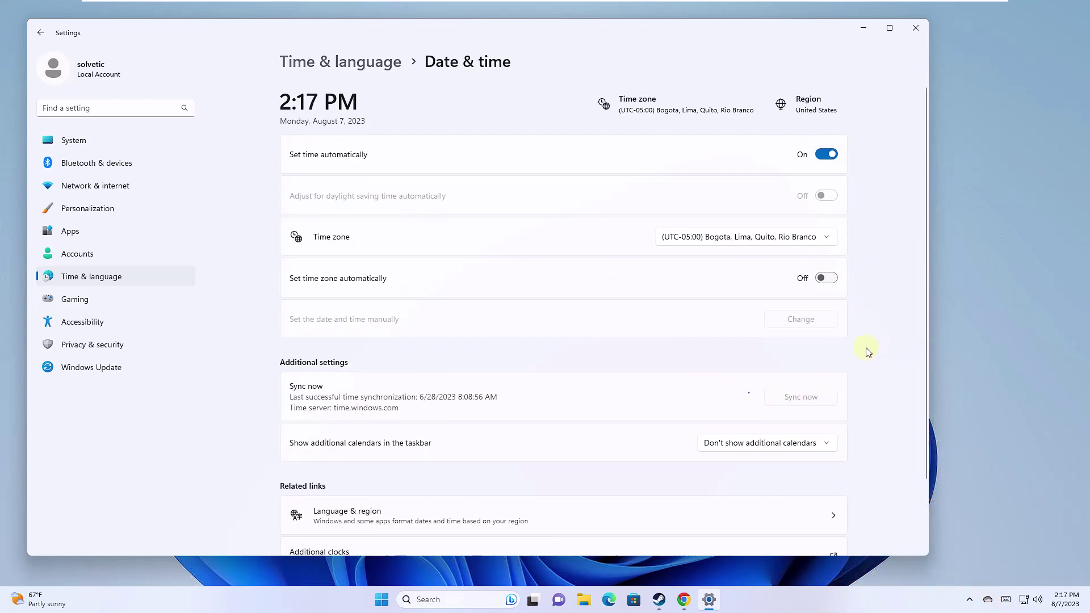
left_click(801, 402)
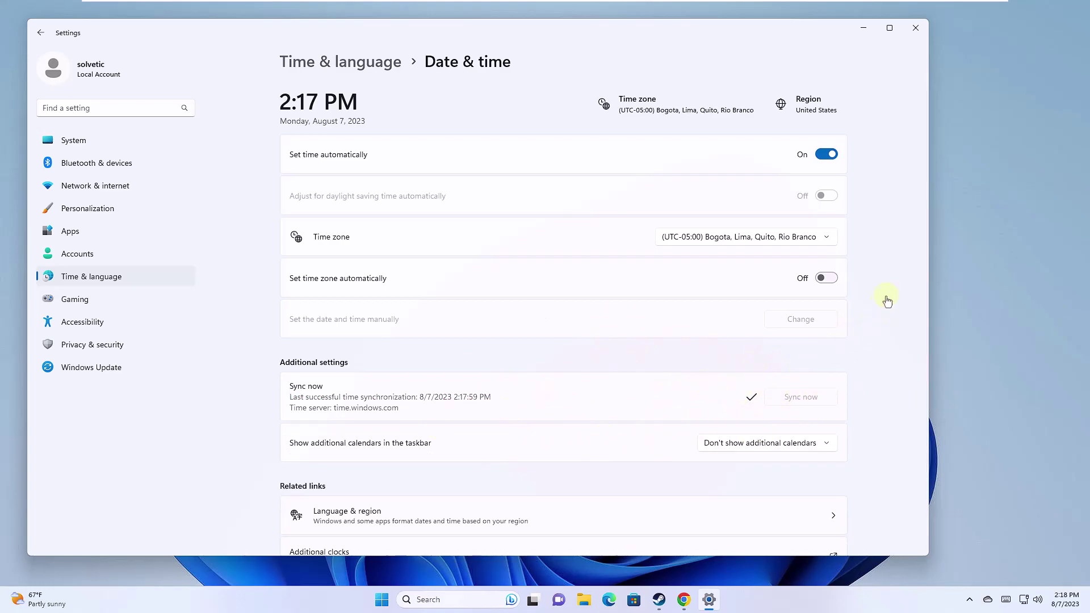
Close Windows Settings and bring the Steam client back up.
left_click(915, 29)
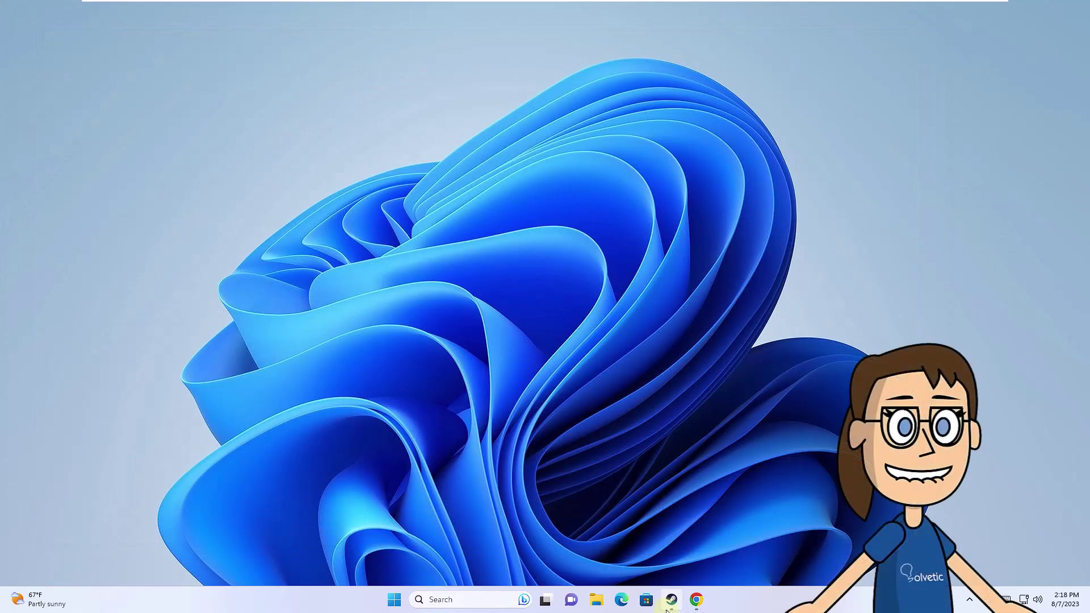
left_click(672, 599)
scroll(557, 318, "down", 3)
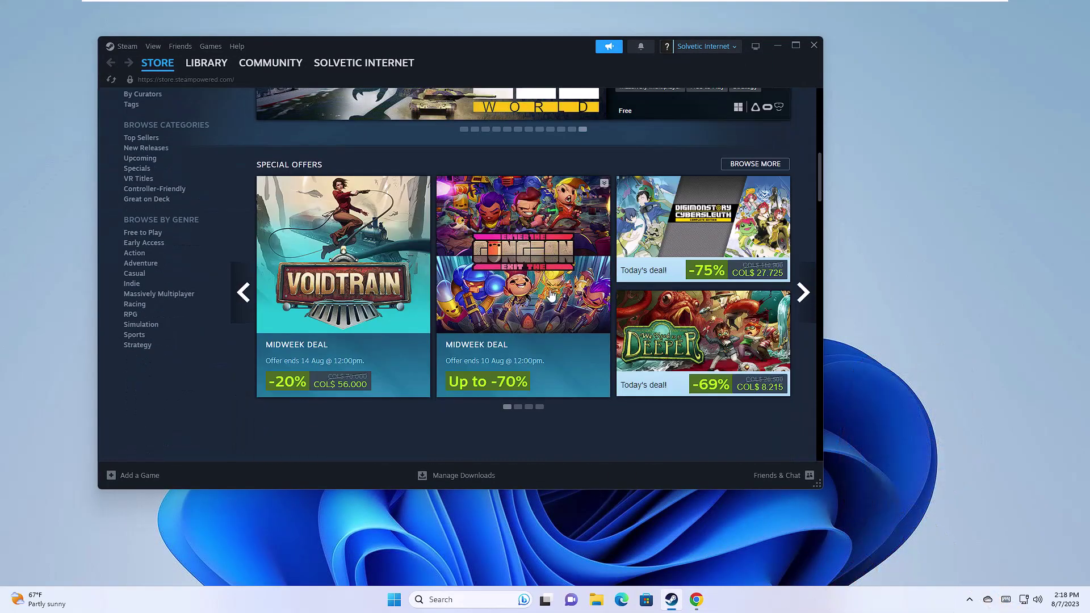
scroll(595, 290, "up", 6)
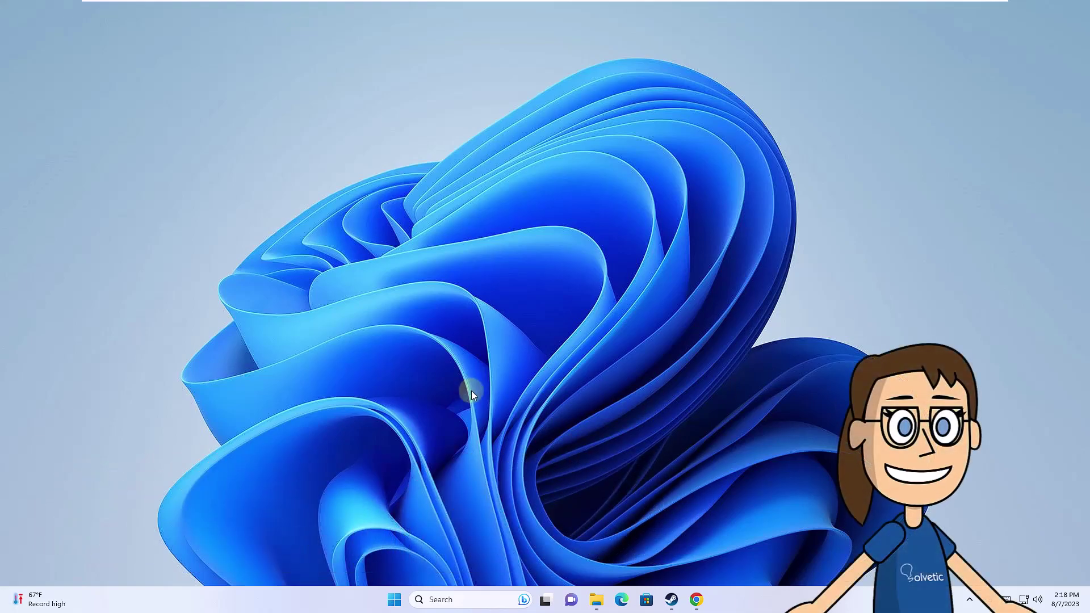
Launch steam.exe with the /repair switch from Run, then minimize Steam.
right_click(395, 599)
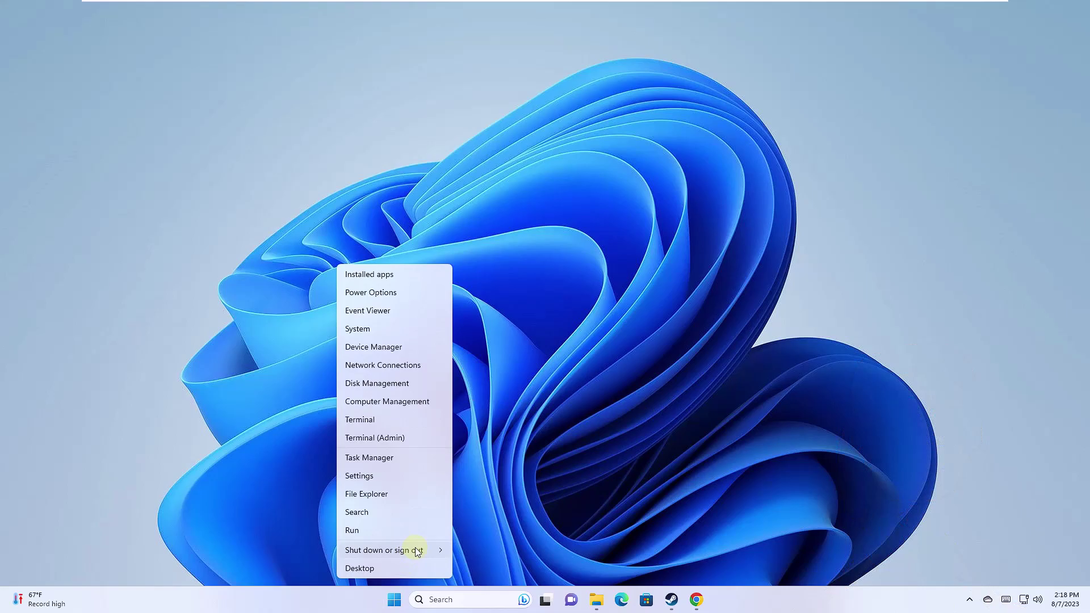
left_click(423, 536)
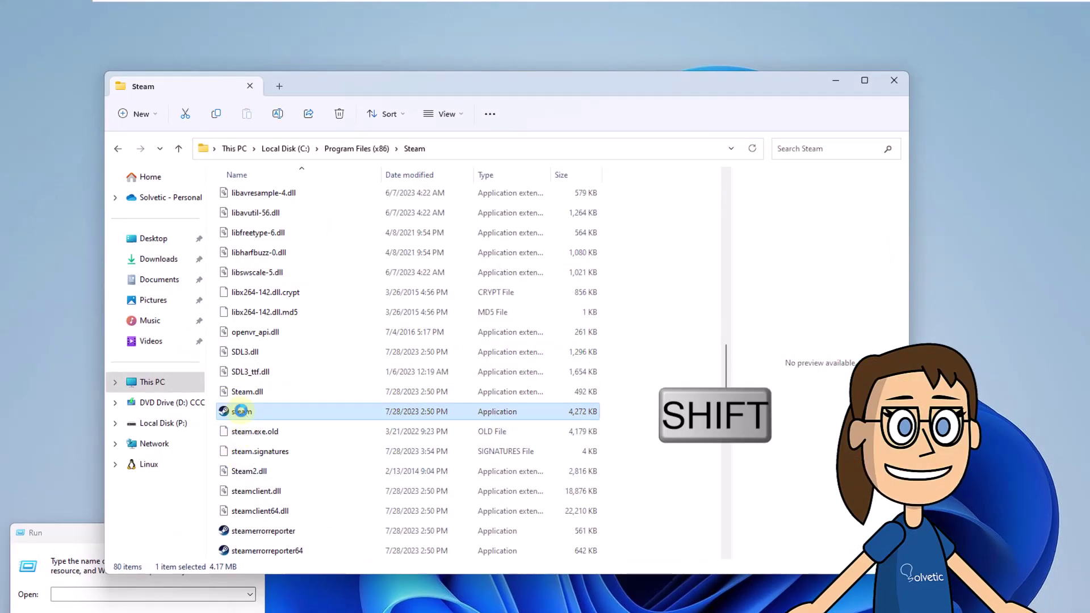
right_click(242, 411, "shift")
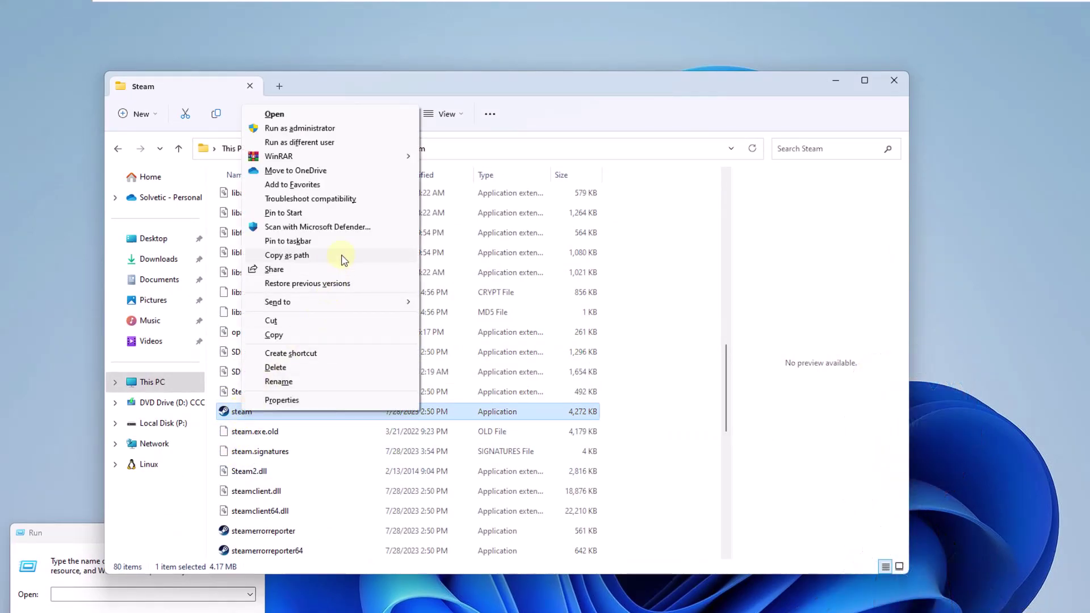
left_click(287, 255)
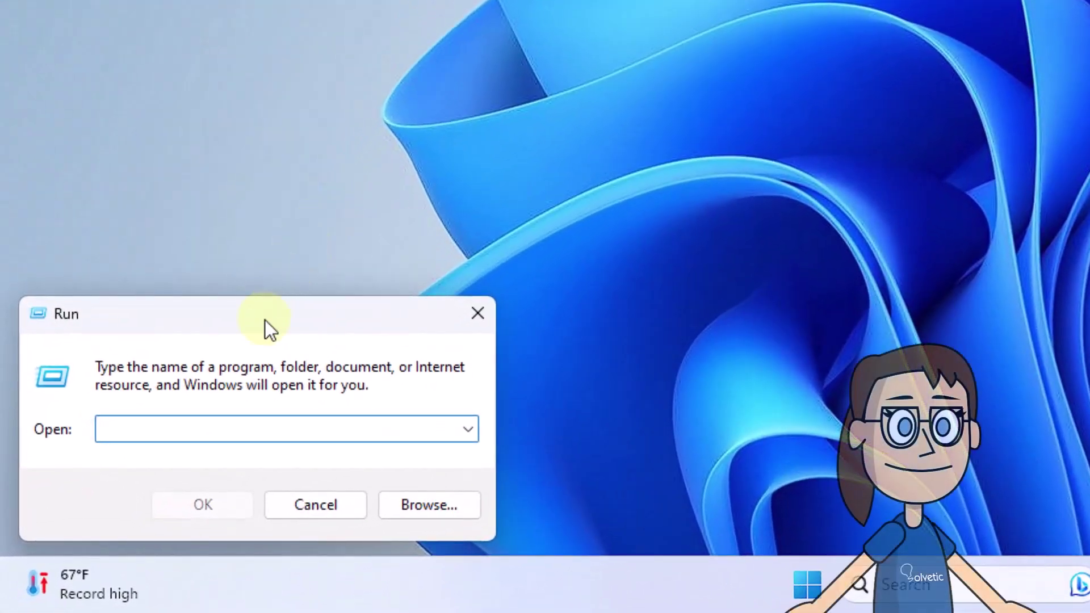
type("\"C:\\Program Files (x86)\\Steam\\steam.exe\"")
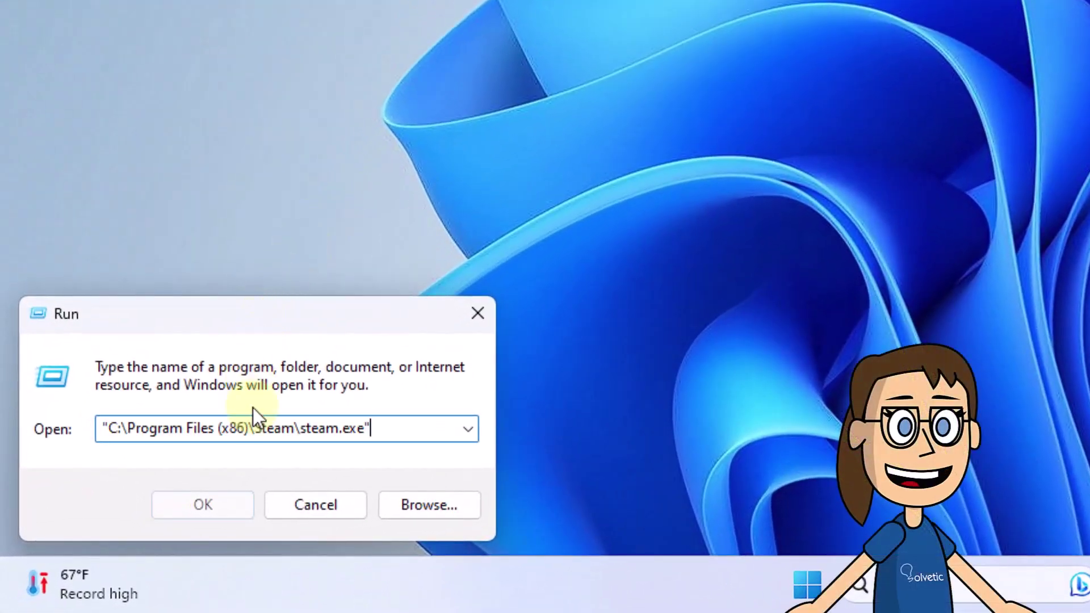
type(" /repa")
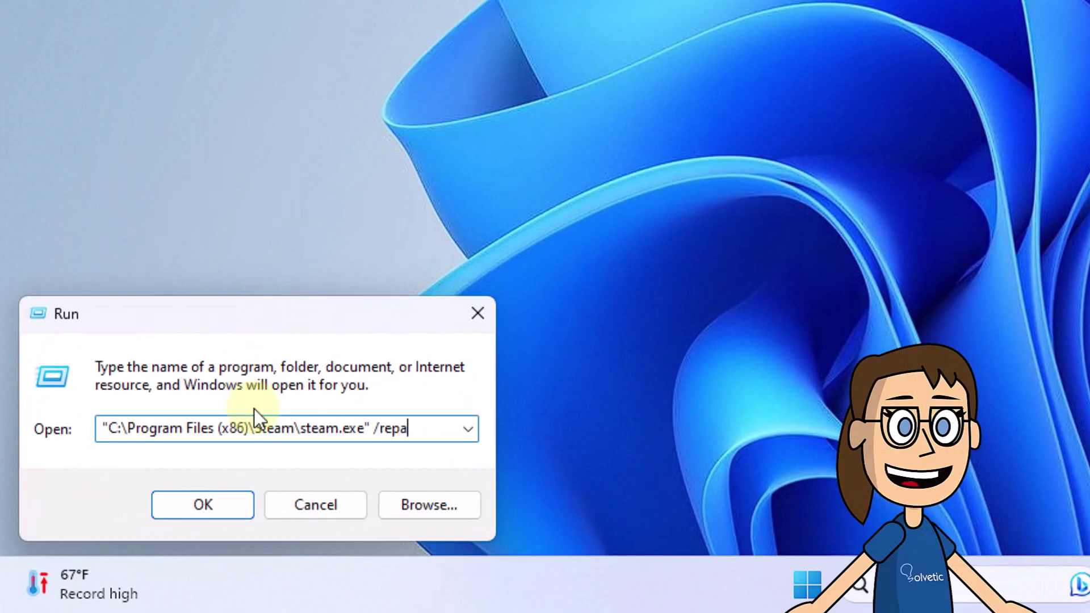
type("ir")
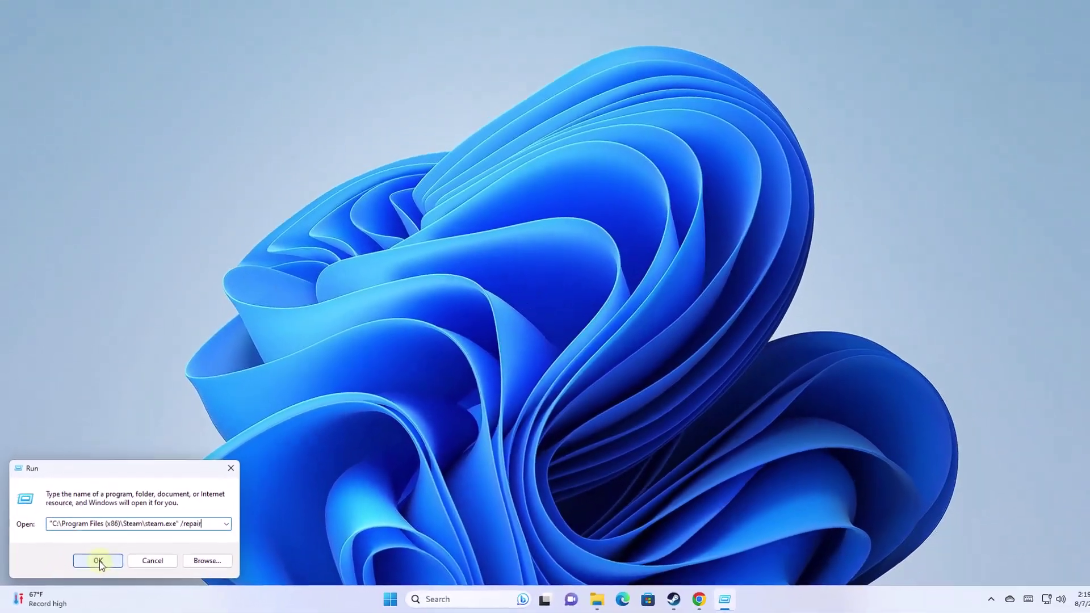
left_click(97, 525)
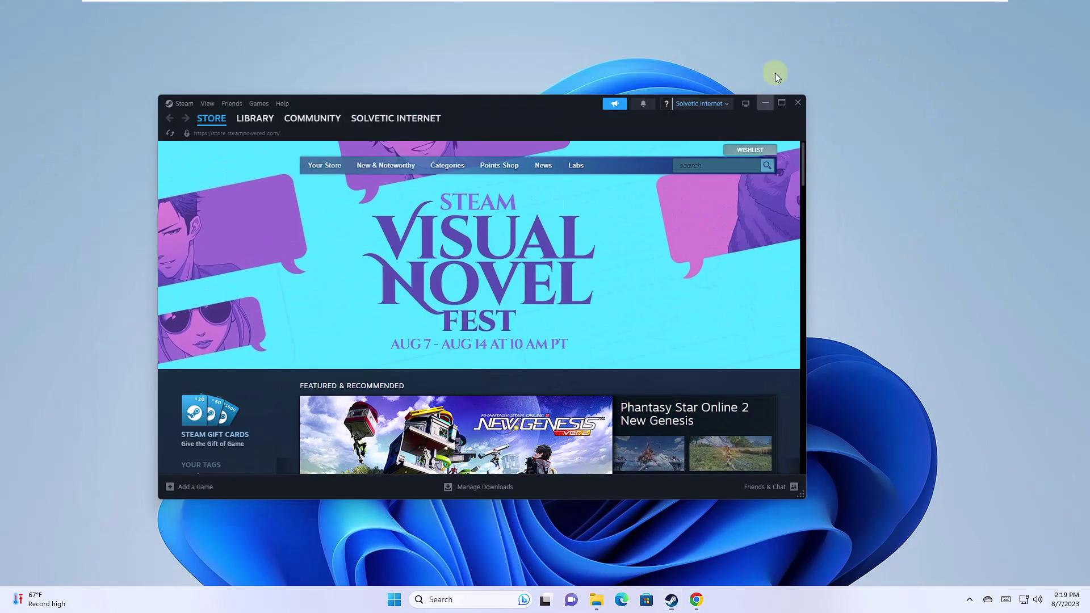
left_click(778, 47)
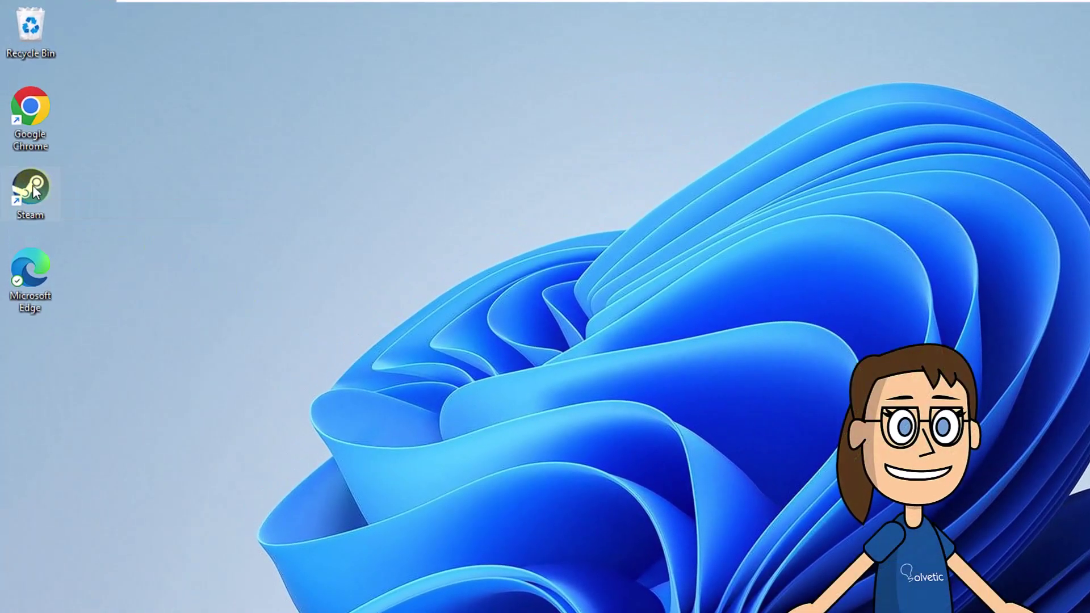
Turn off Windows 8 compatibility mode on the Steam desktop shortcut.
right_click(33, 187)
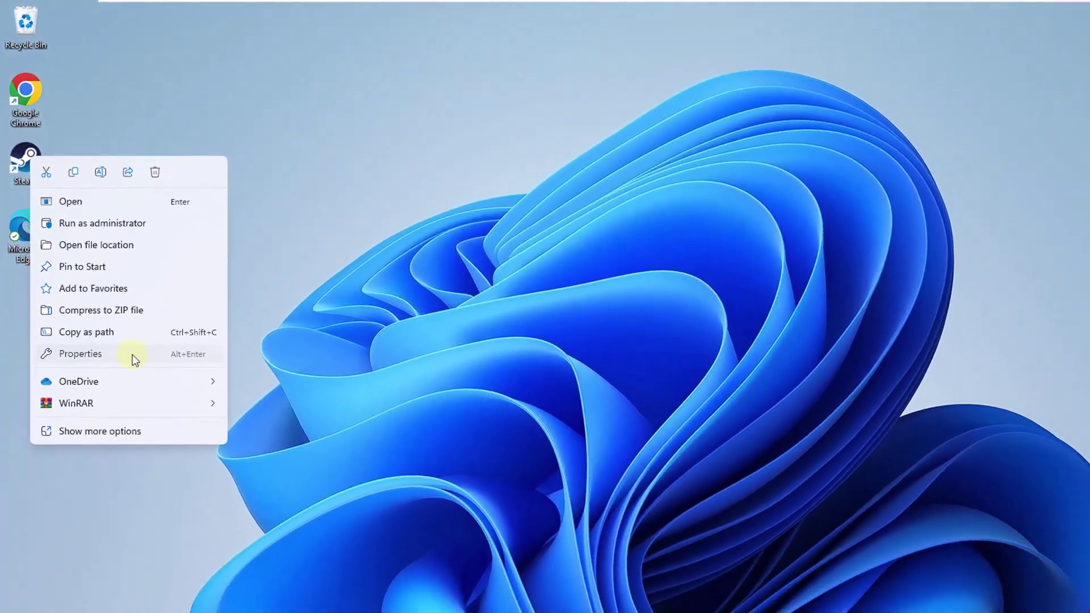
left_click(160, 424)
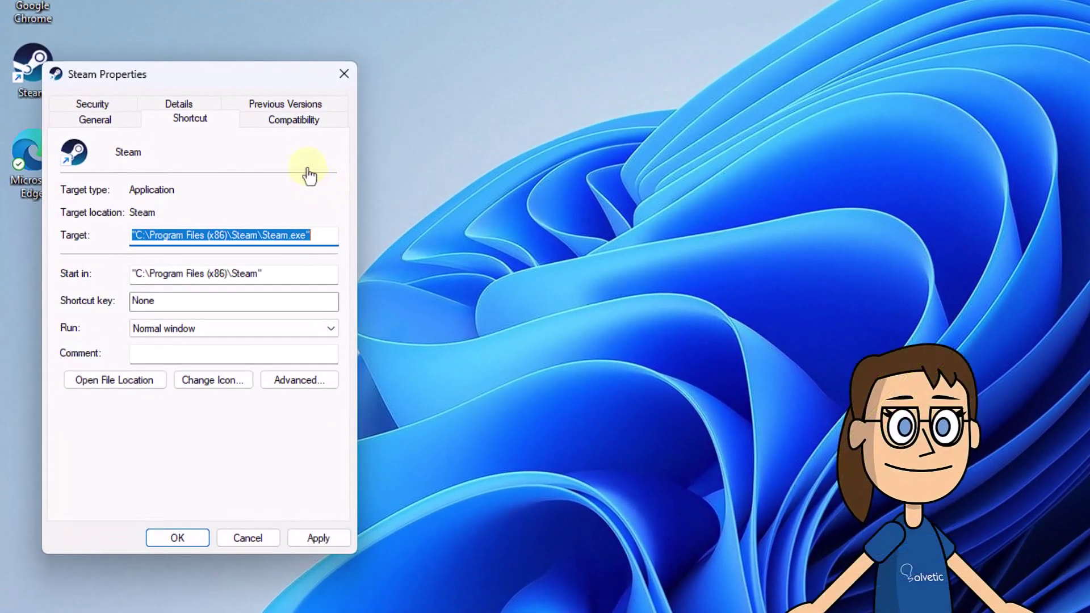
left_click(300, 118)
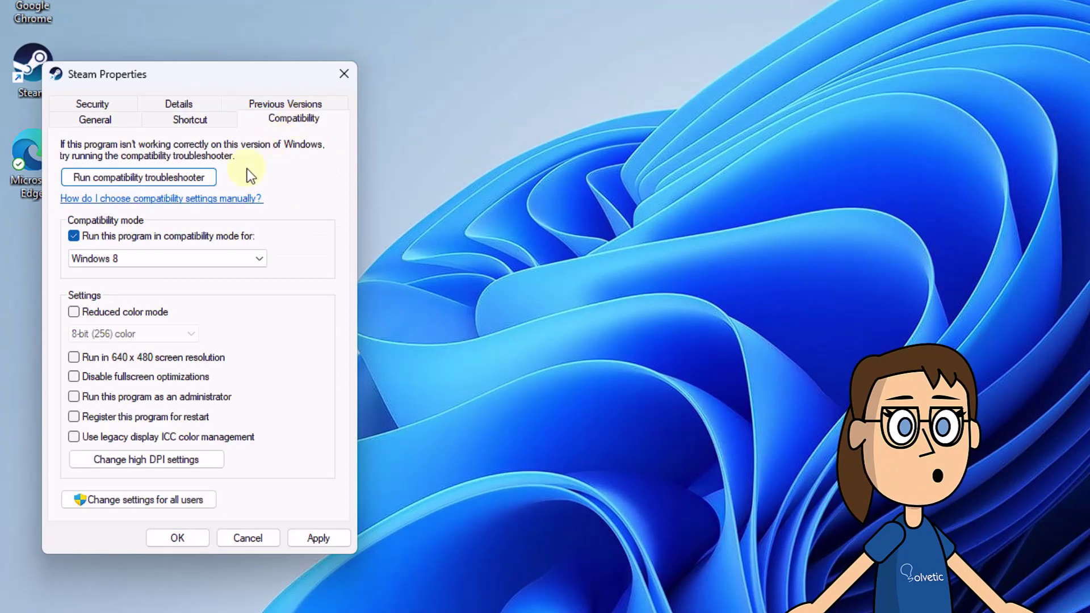
left_click(74, 237)
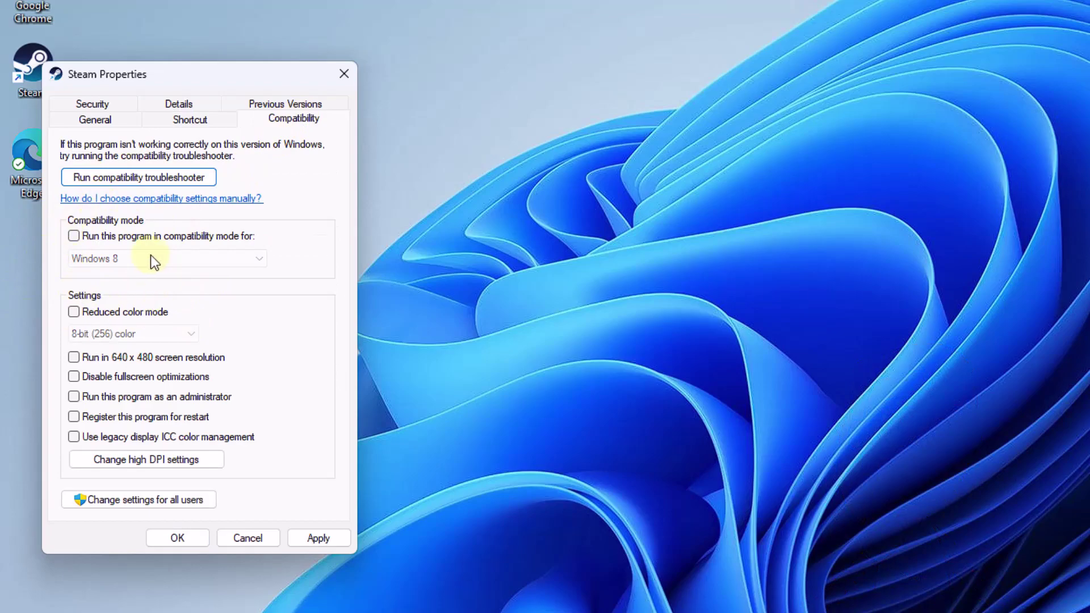
left_click(319, 538)
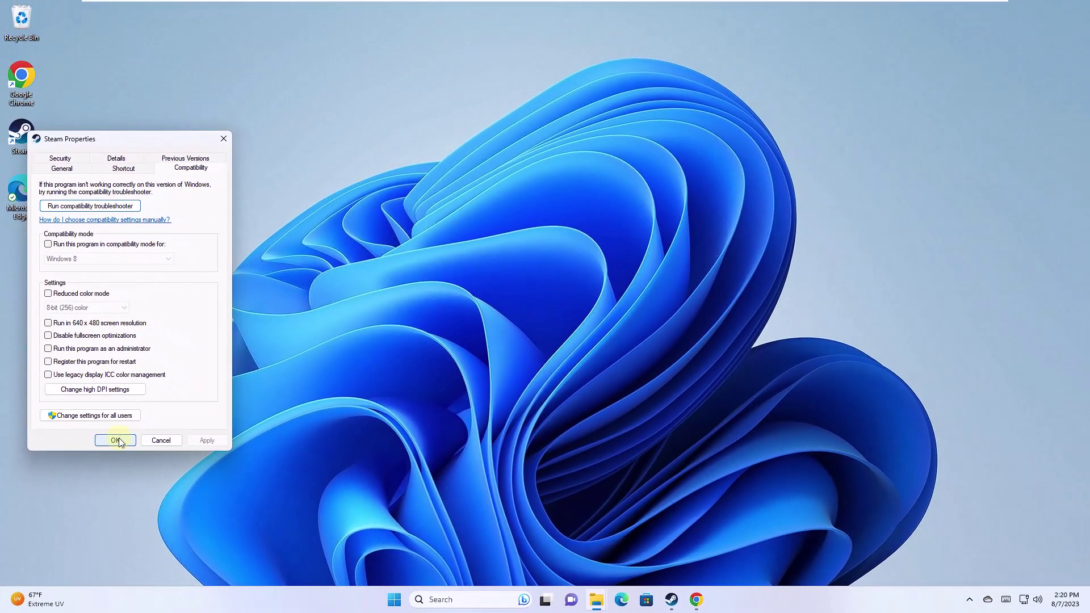
Close the shortcut's properties, launch Steam from the desktop, and minimize it.
left_click(178, 538)
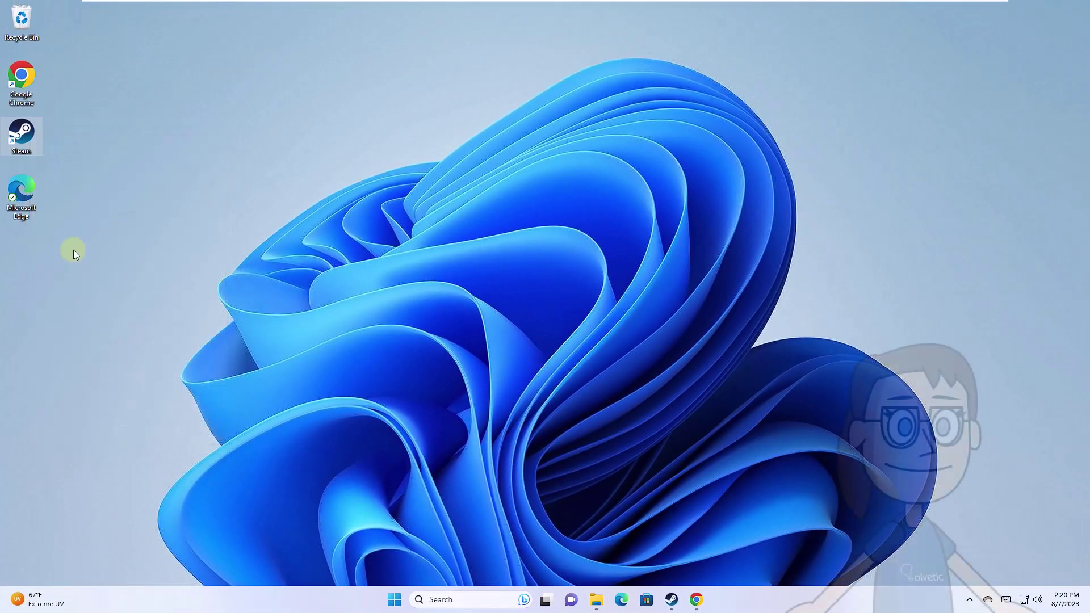
double_click(21, 135)
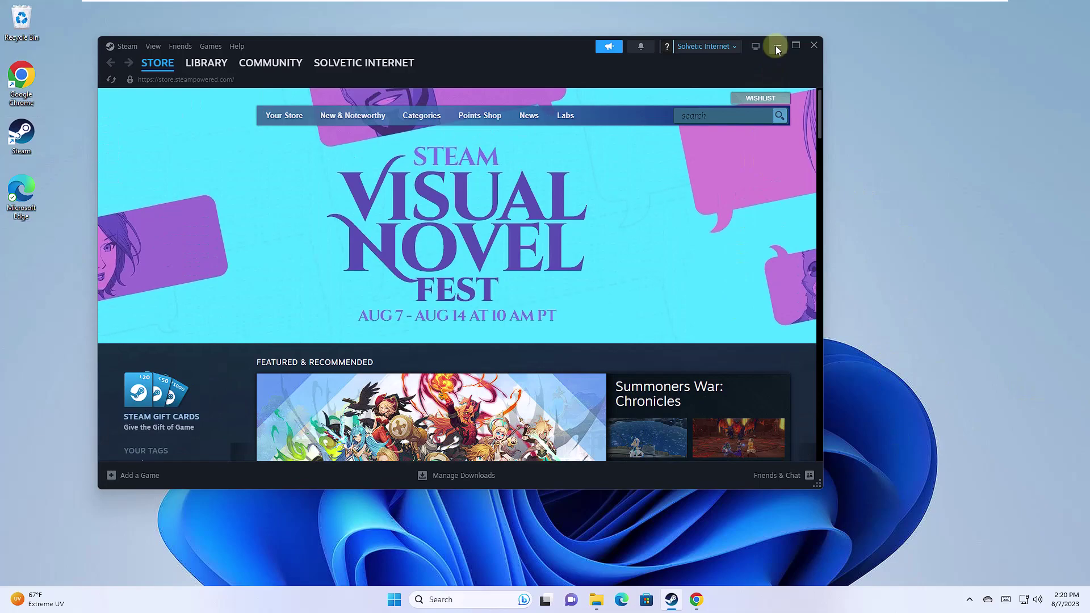
left_click(777, 47)
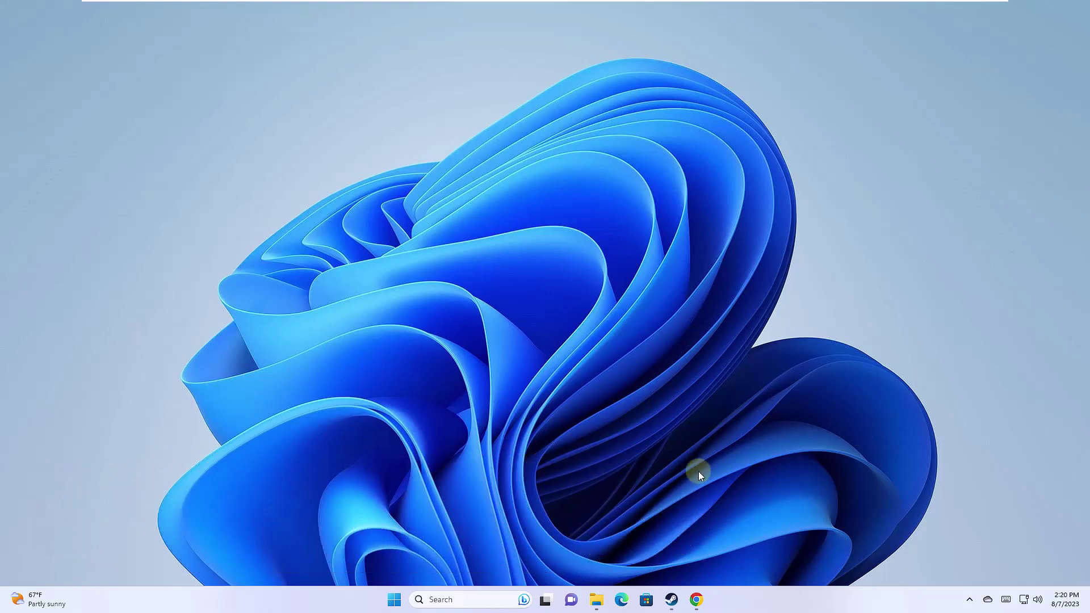
left_click(672, 600)
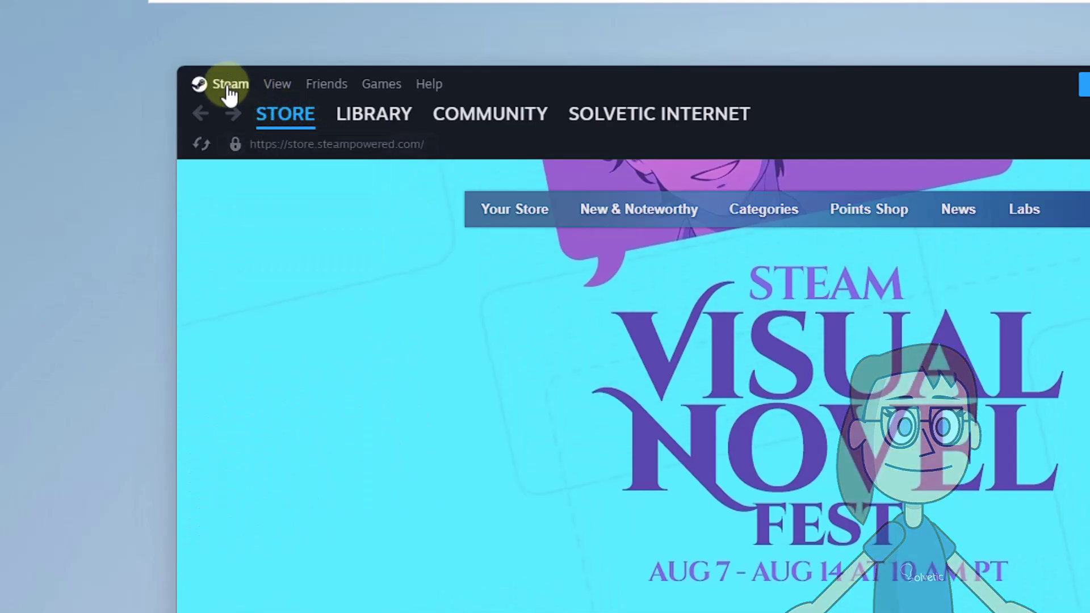
left_click(222, 84)
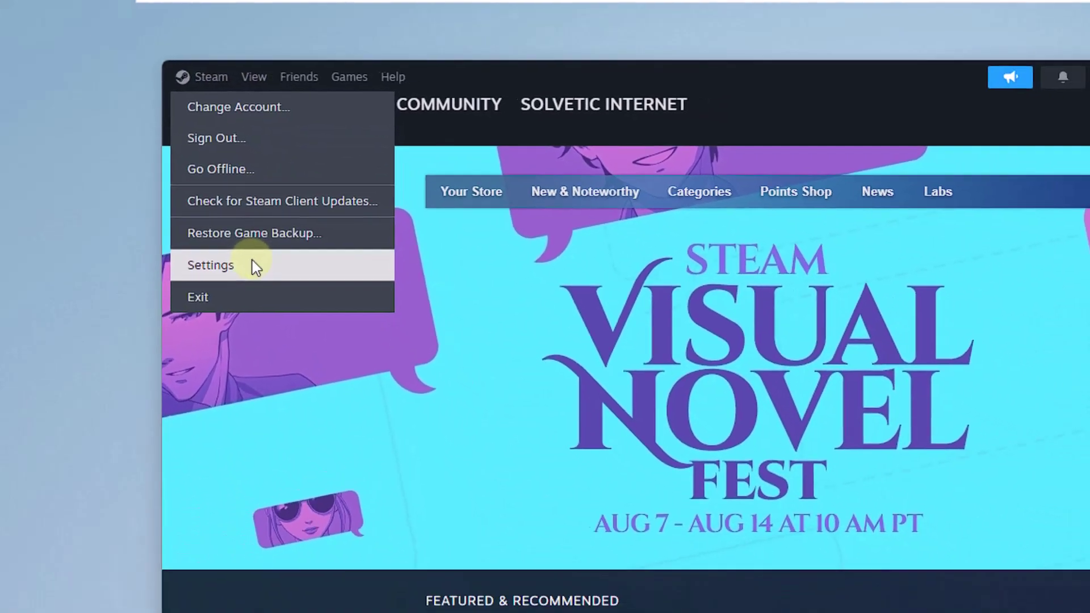
left_click(279, 293)
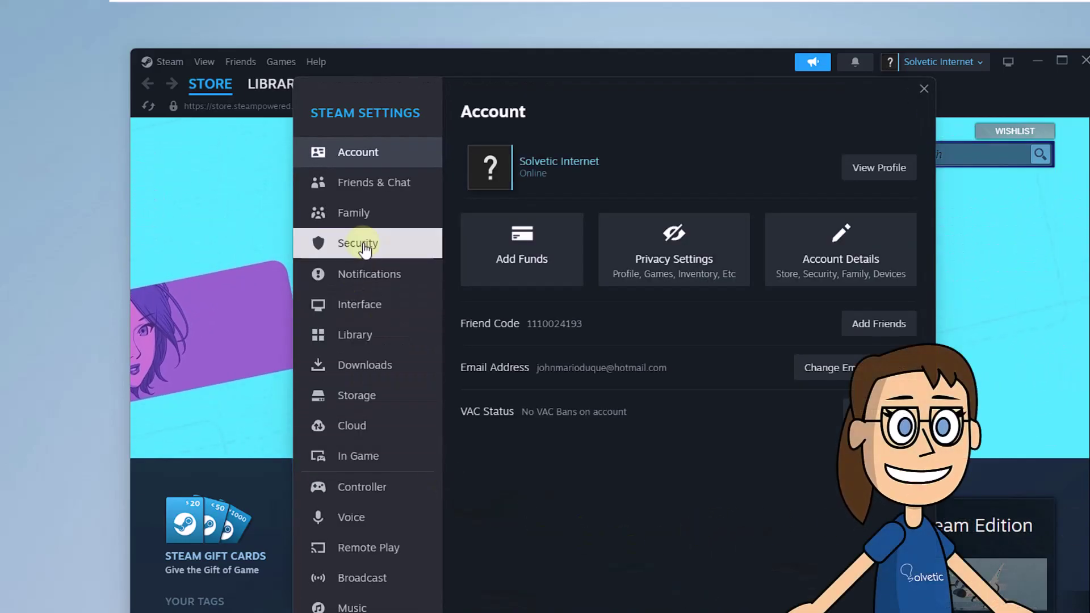
left_click(358, 242)
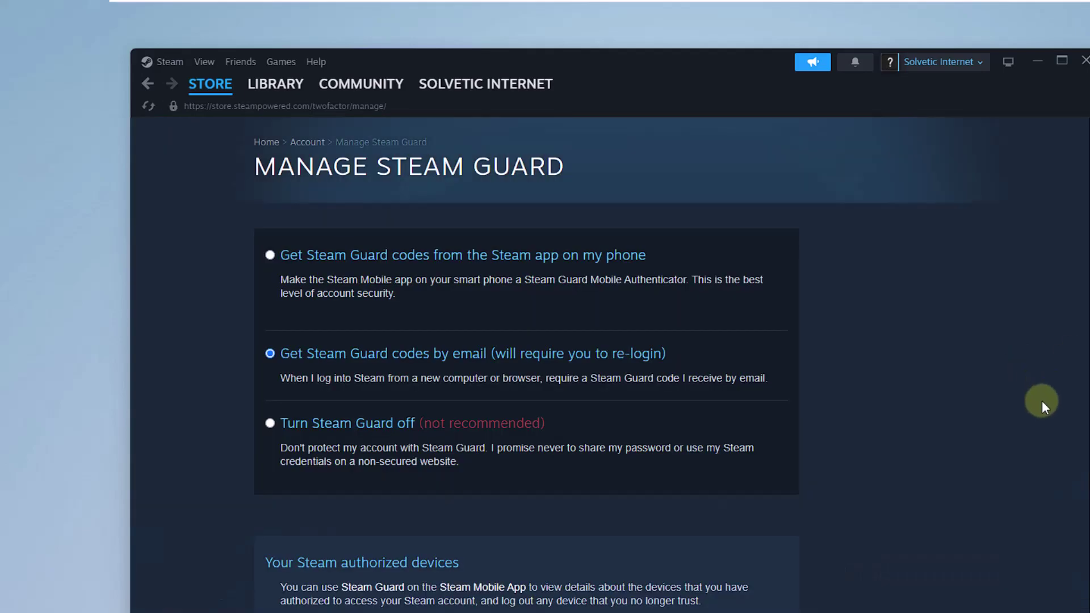
scroll(1042, 401, "down", 5)
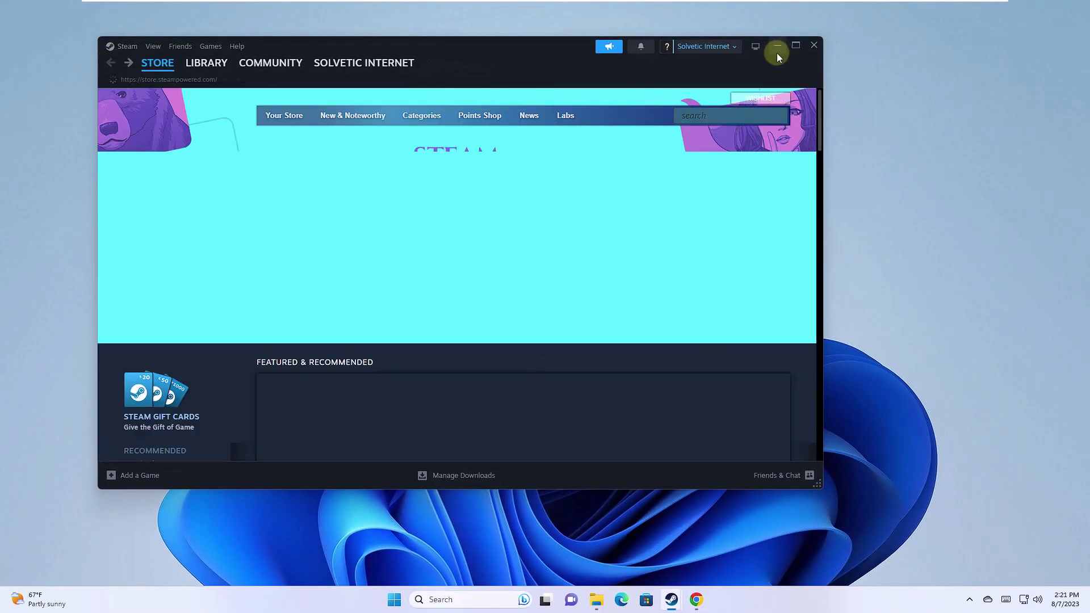
left_click(777, 49)
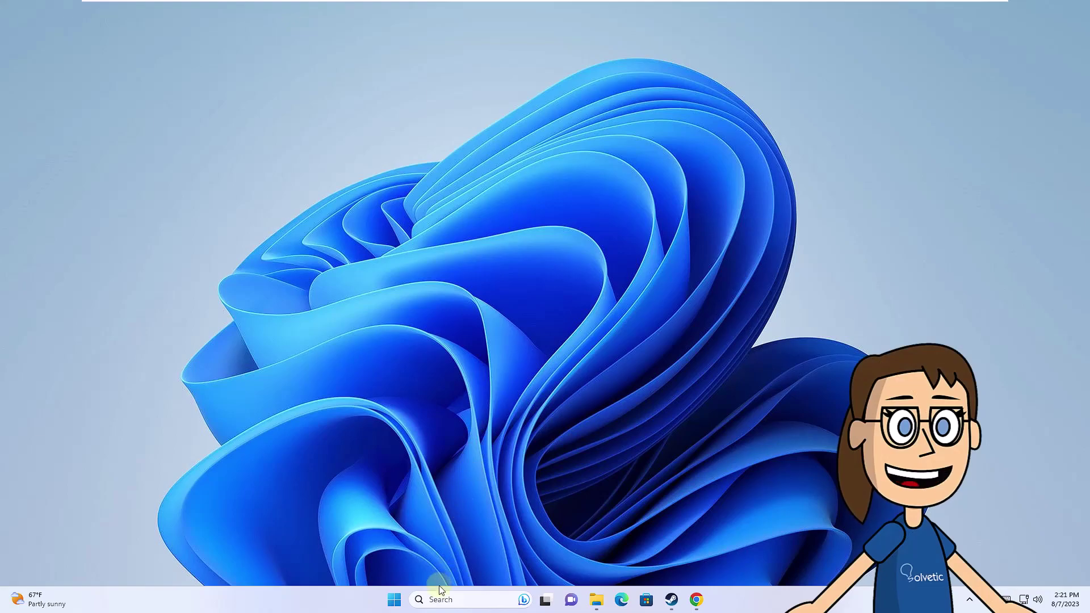
Allow Steam through Windows Defender Firewall in the allowed apps list.
left_click(441, 599)
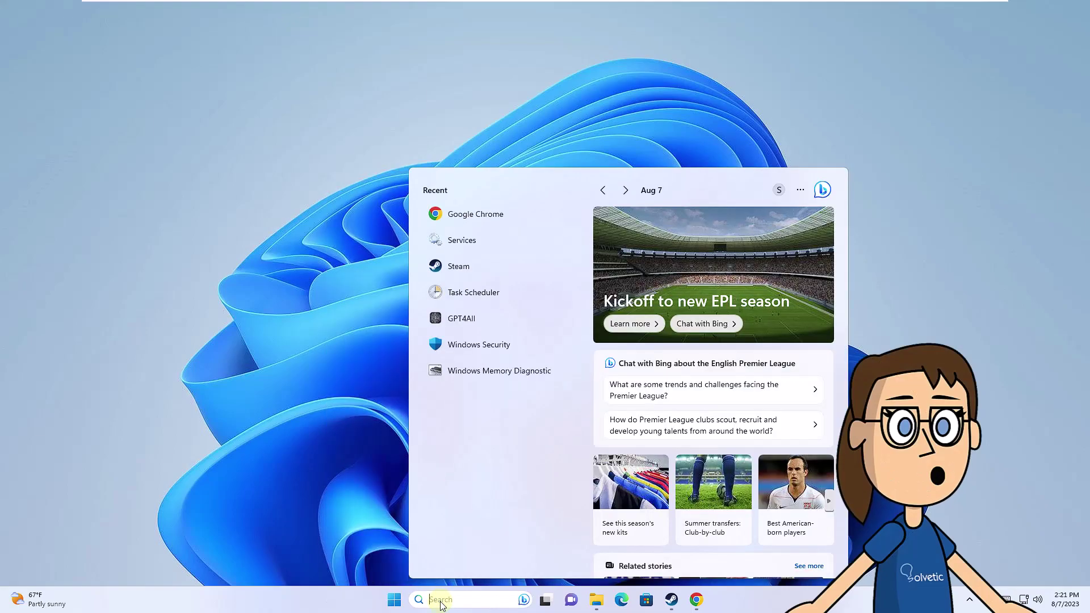
type("firewall")
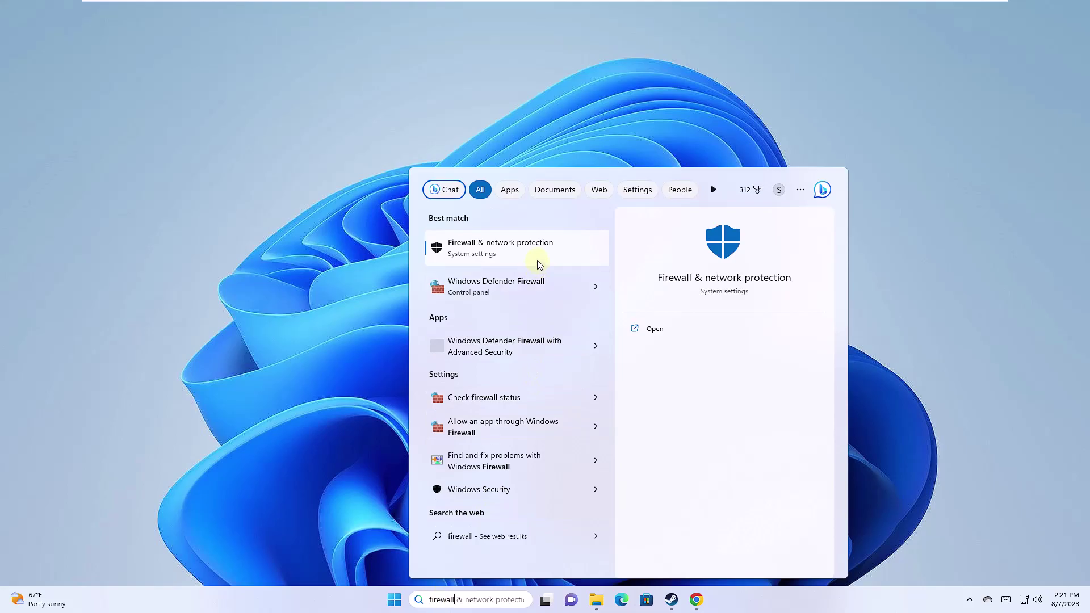
left_click(511, 284)
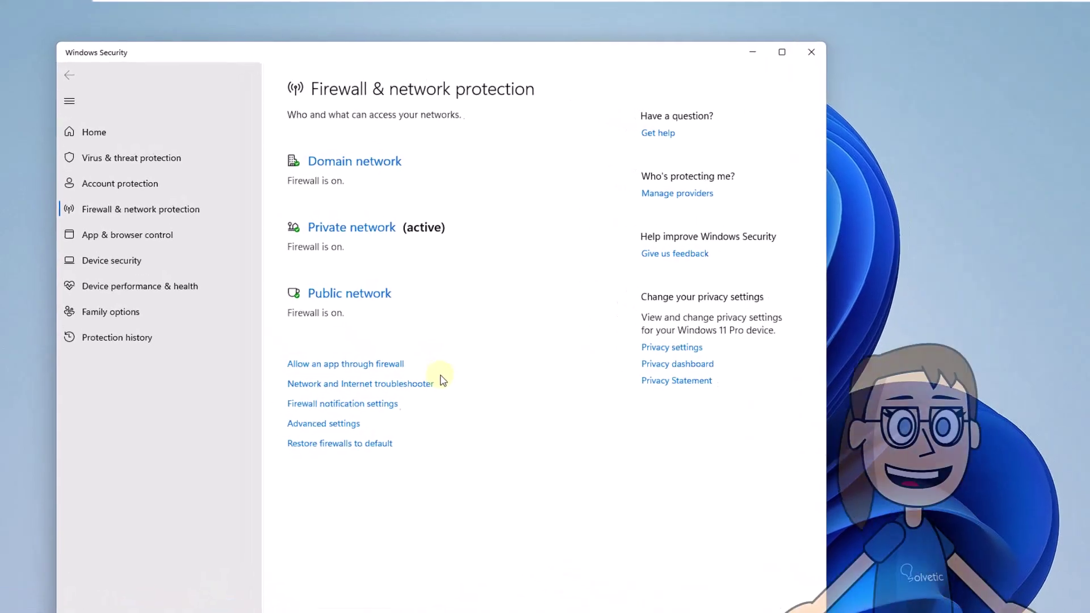
left_click(342, 323)
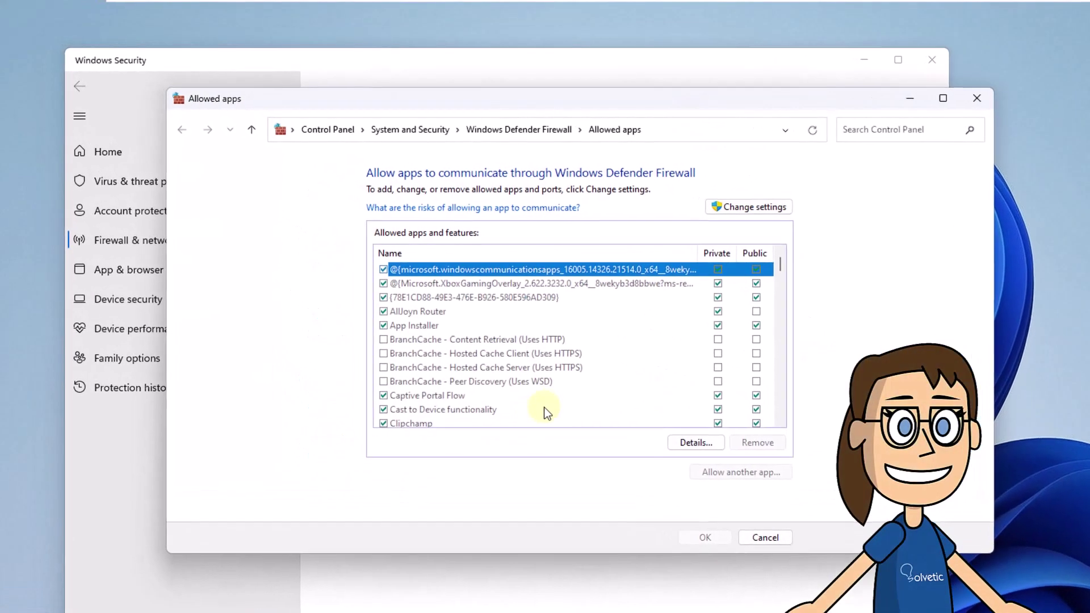
left_click(748, 207)
left_click(561, 339)
scroll(558, 371, "down", 3)
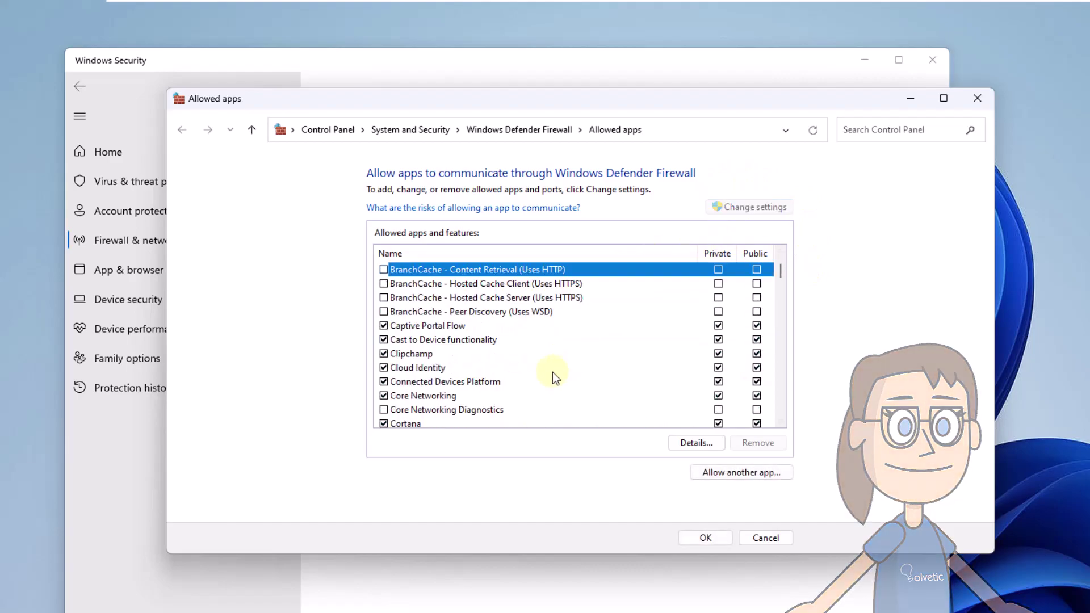
scroll(536, 379, "down", 5)
scroll(515, 386, "down", 4)
scroll(511, 384, "down", 2)
scroll(510, 381, "down", 6)
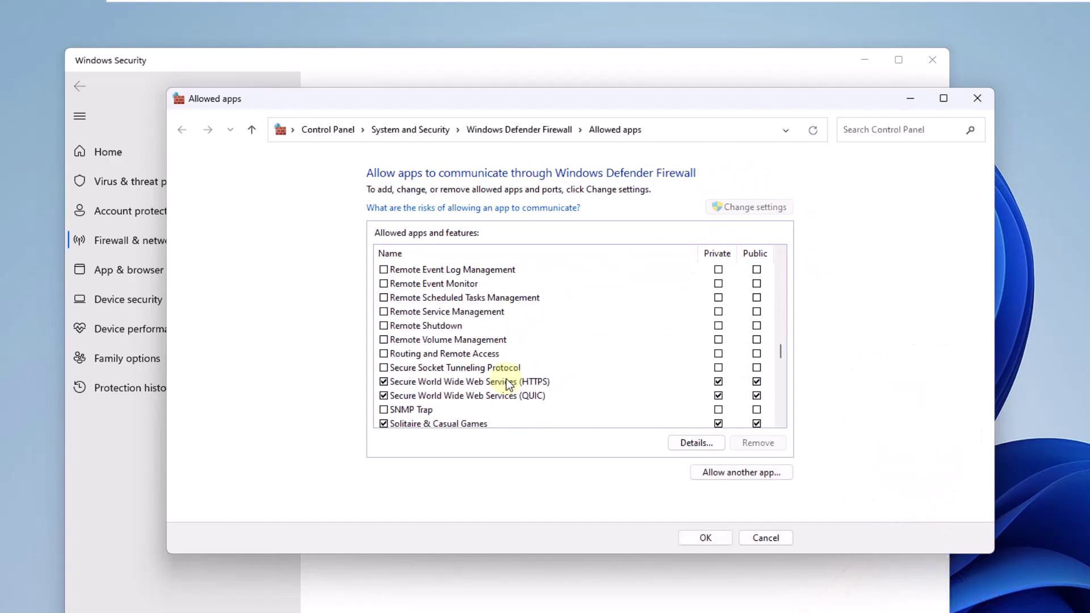
scroll(507, 380, "down", 5)
left_click(471, 326)
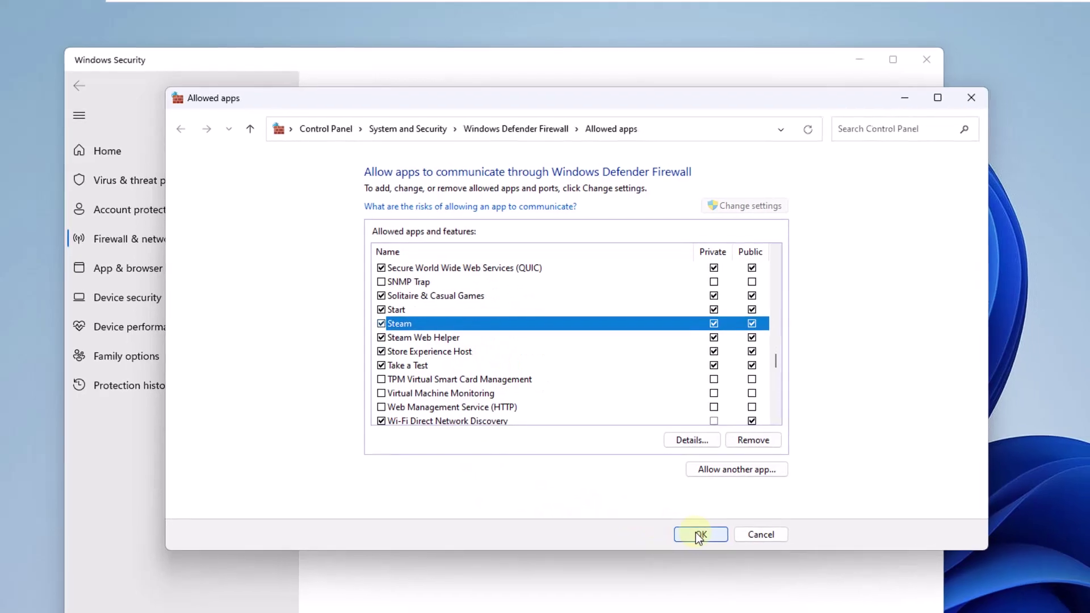
left_click(705, 538)
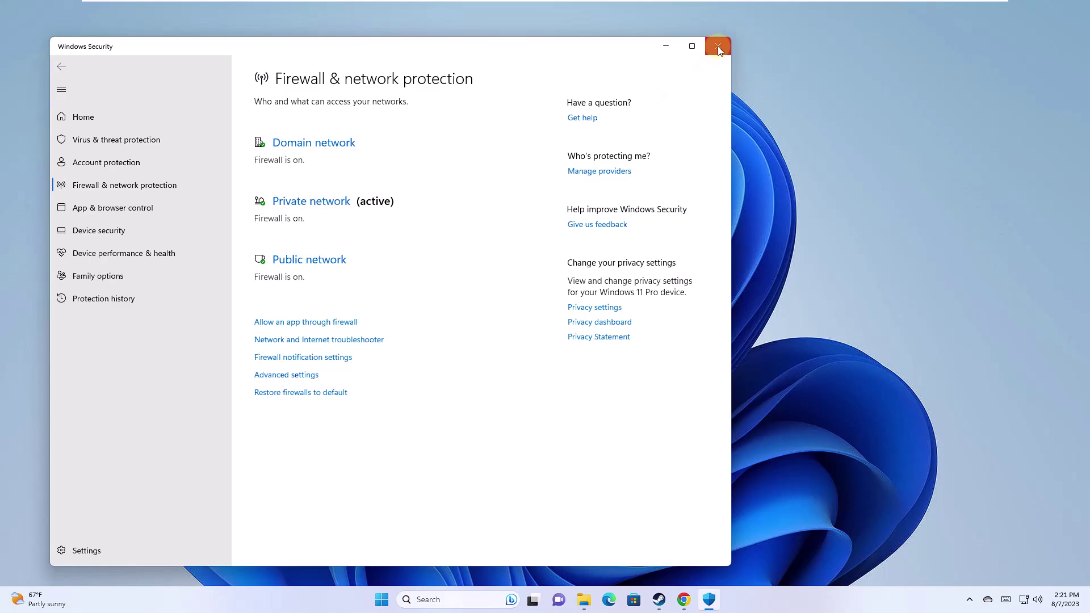
Close Windows Security, bring Steam back up, then minimize it.
left_click(717, 47)
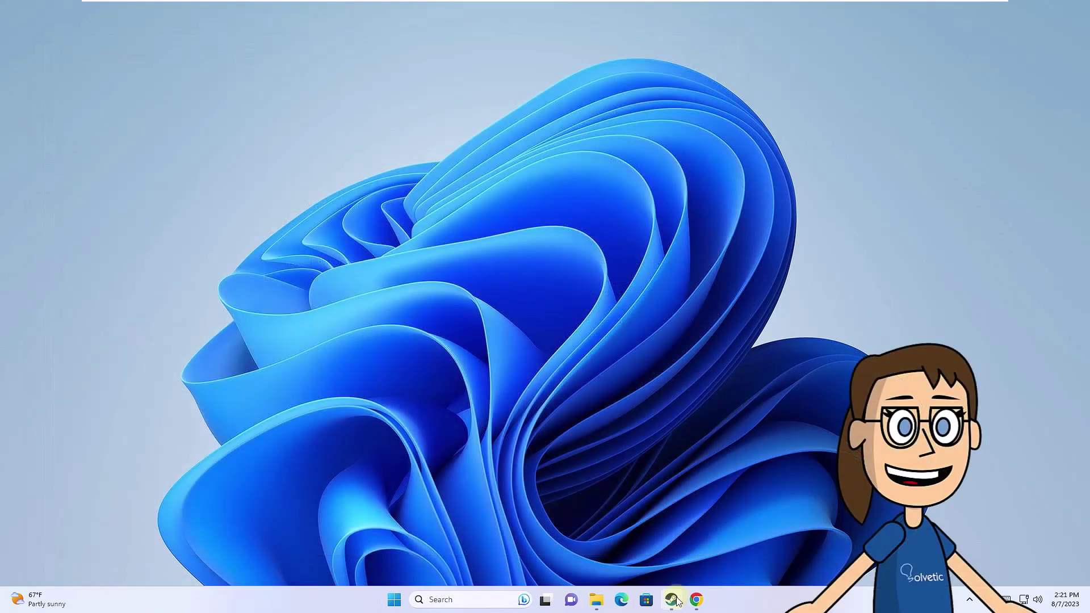
left_click(674, 601)
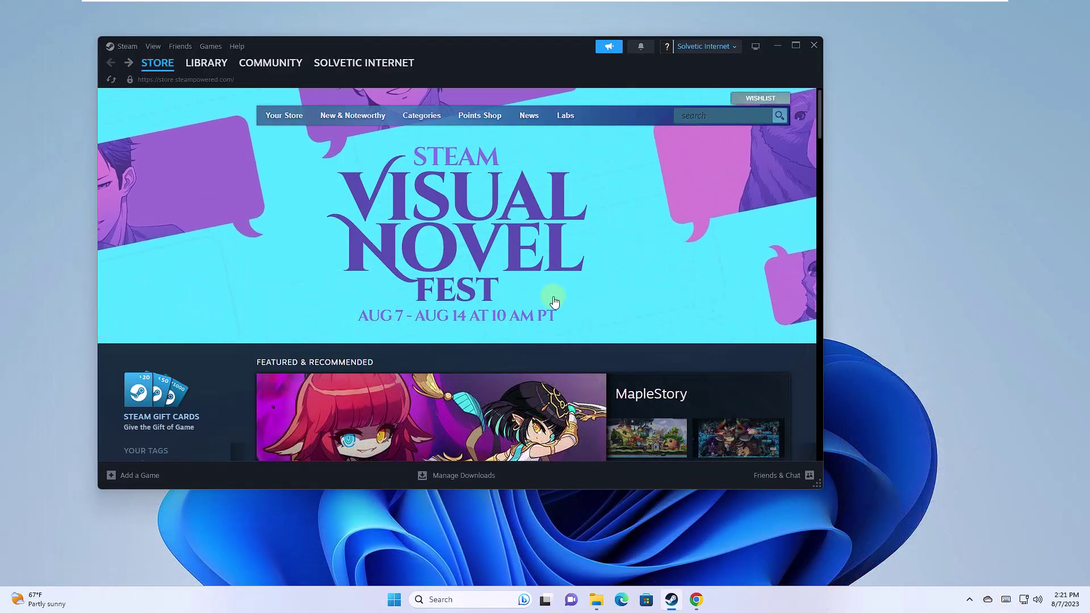
scroll(550, 333, "down", 4)
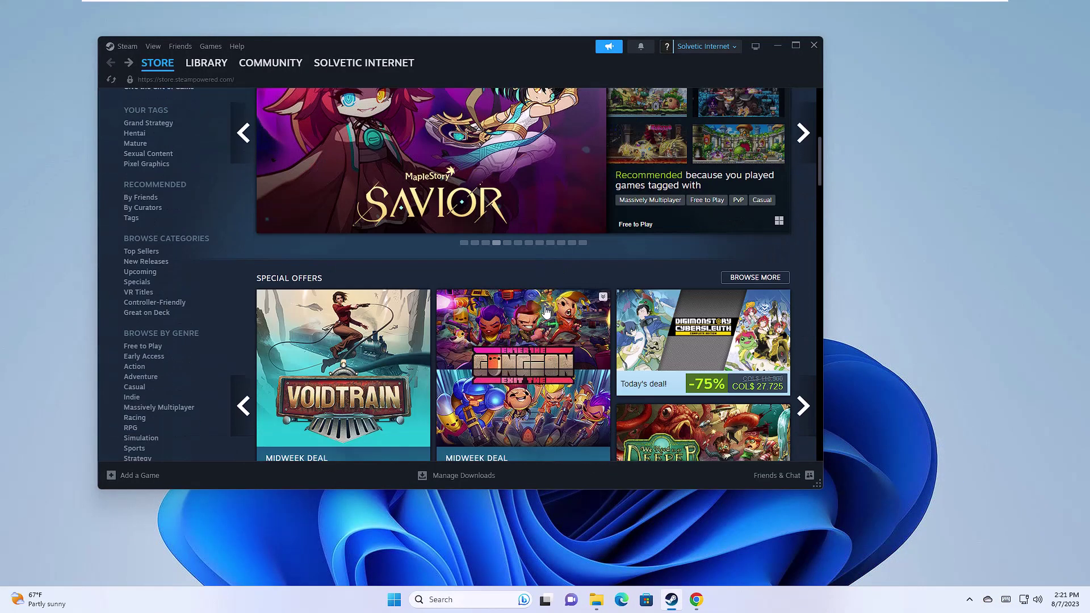
left_click(777, 48)
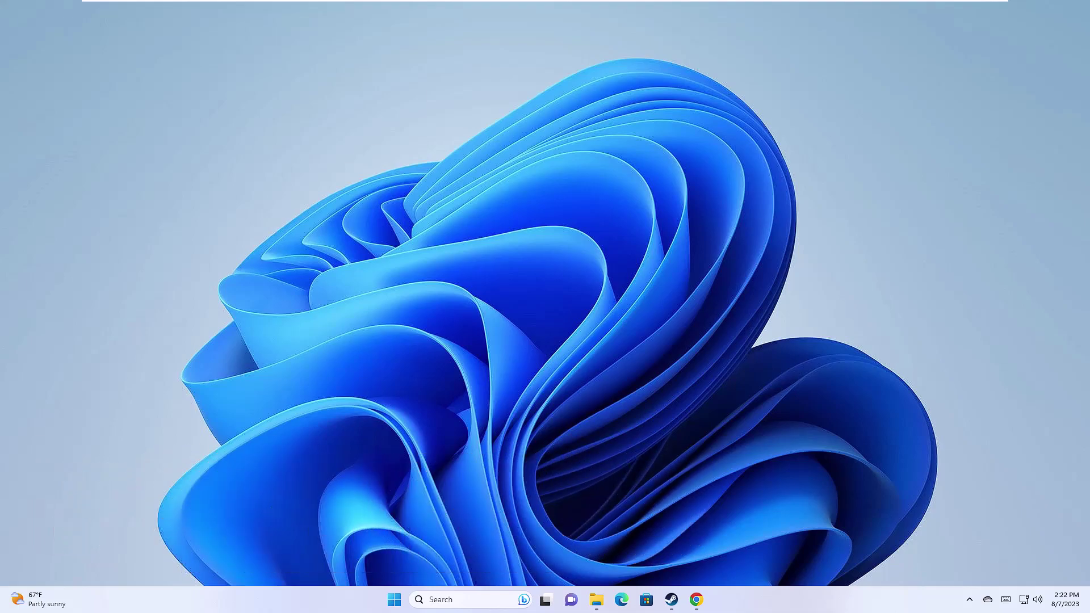
left_click(697, 600)
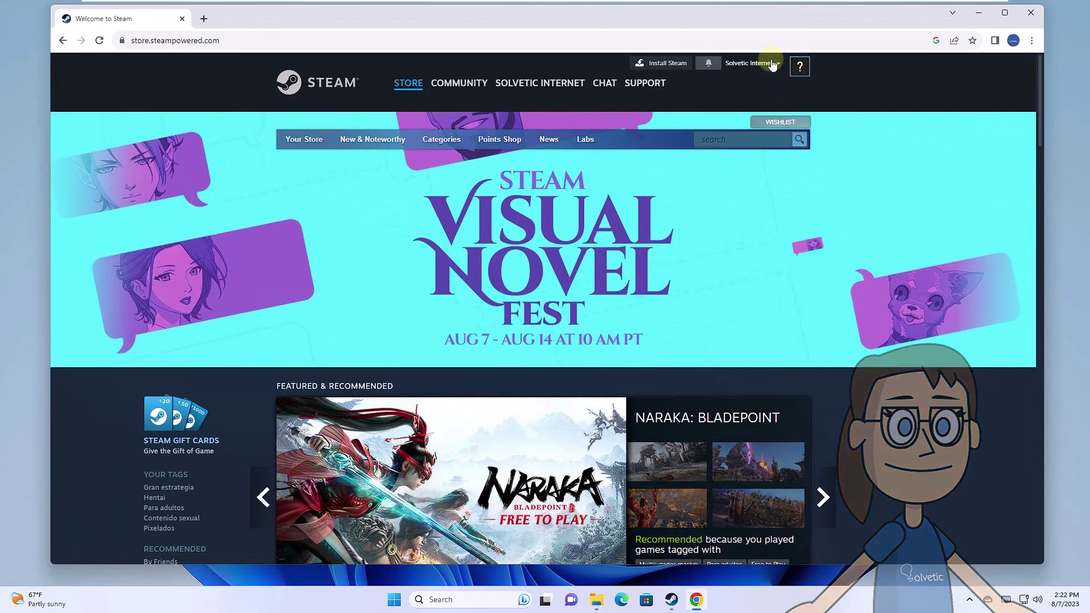
left_click(754, 63)
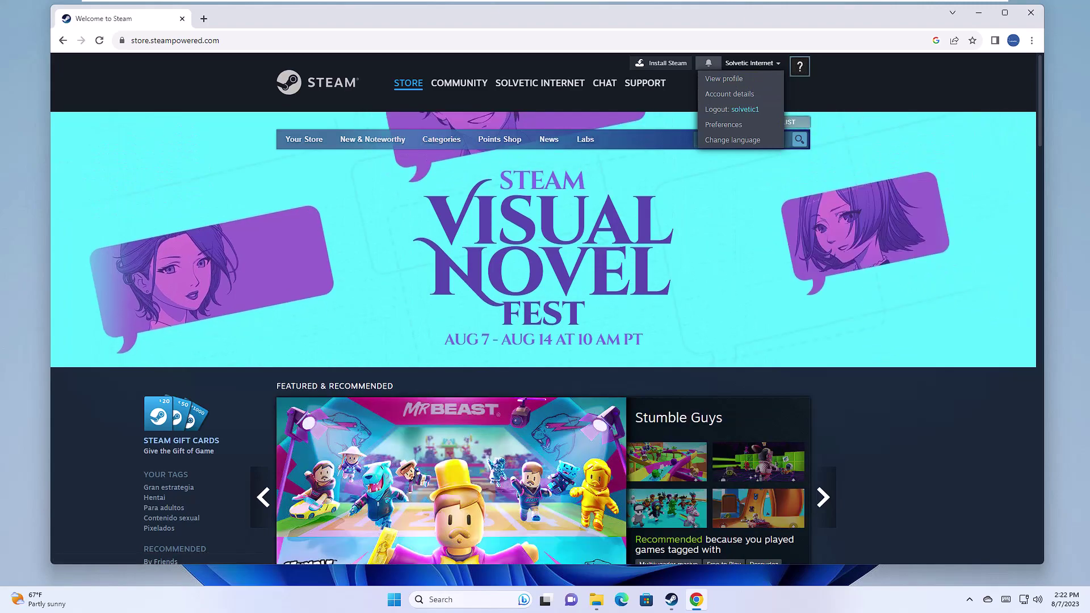
left_click(729, 94)
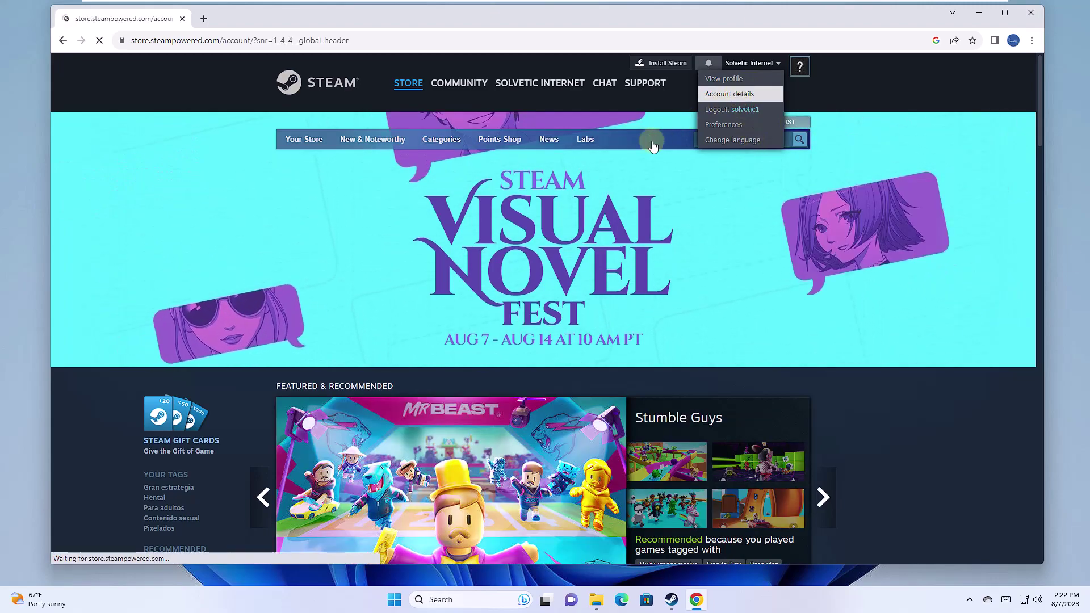
scroll(546, 340, "down", 2)
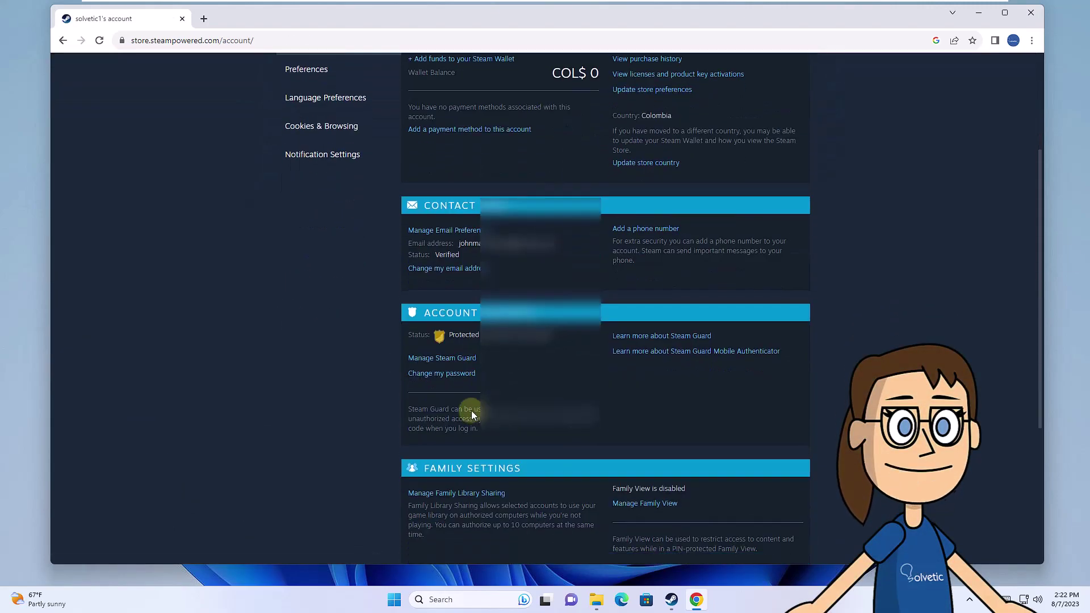
left_click(463, 377)
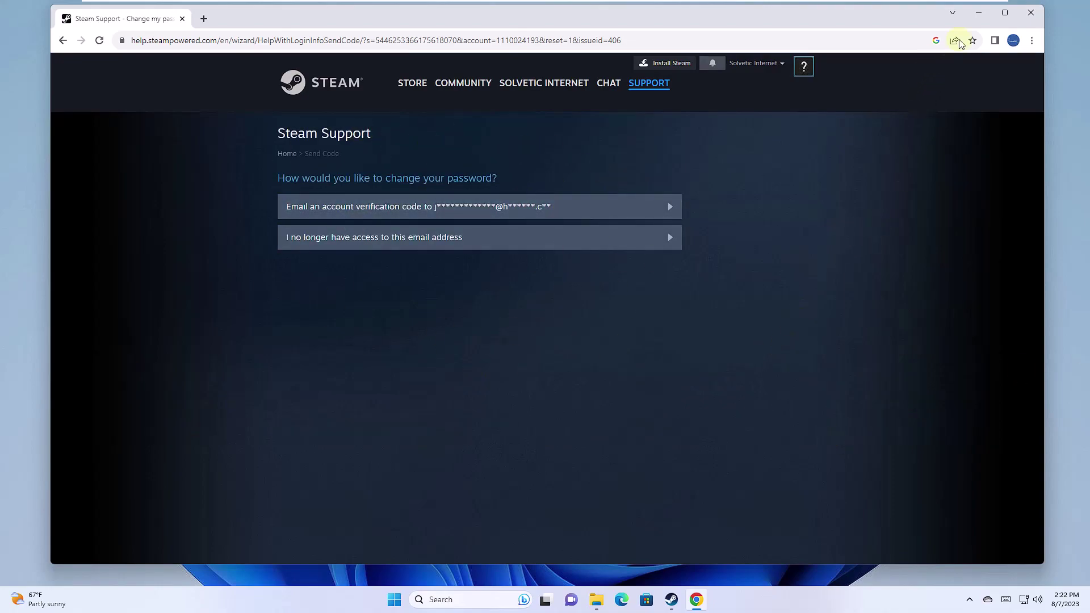
left_click(983, 13)
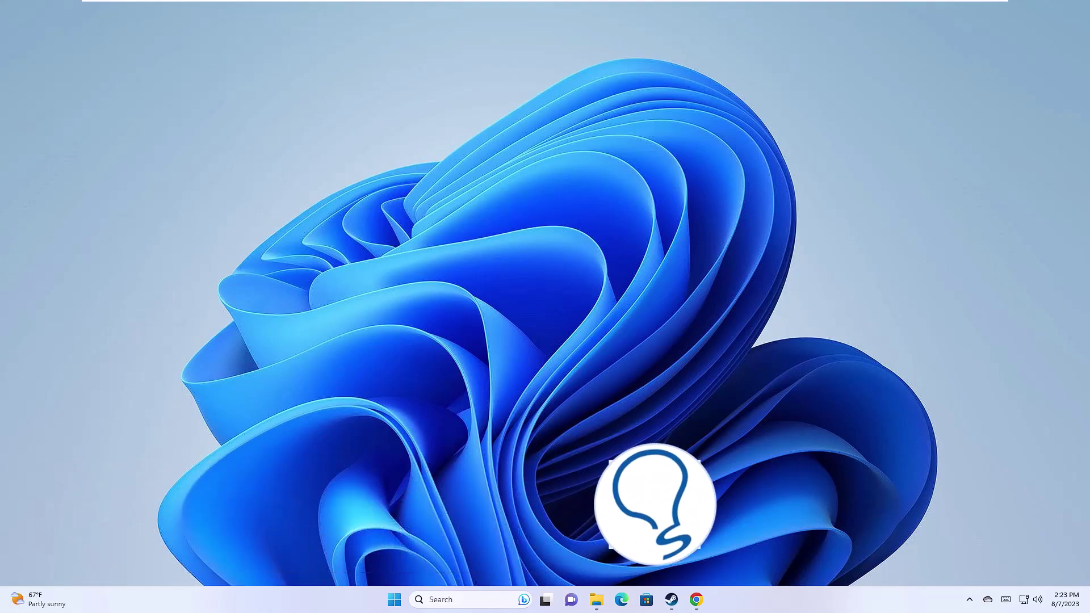
End the Steam (32 bit) process from Task Manager and close it.
right_click(395, 600)
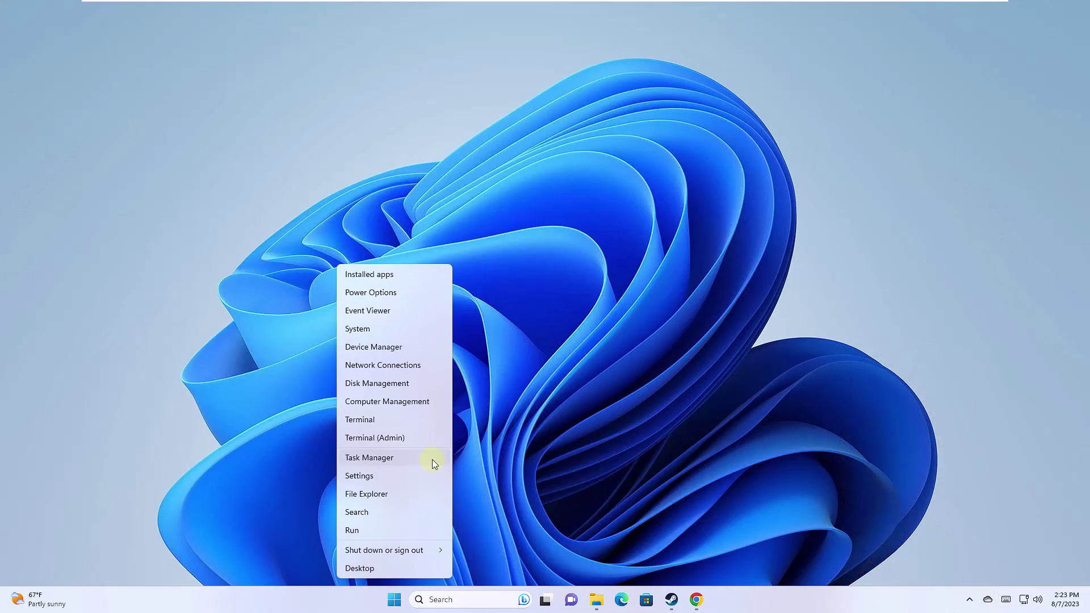
left_click(433, 459)
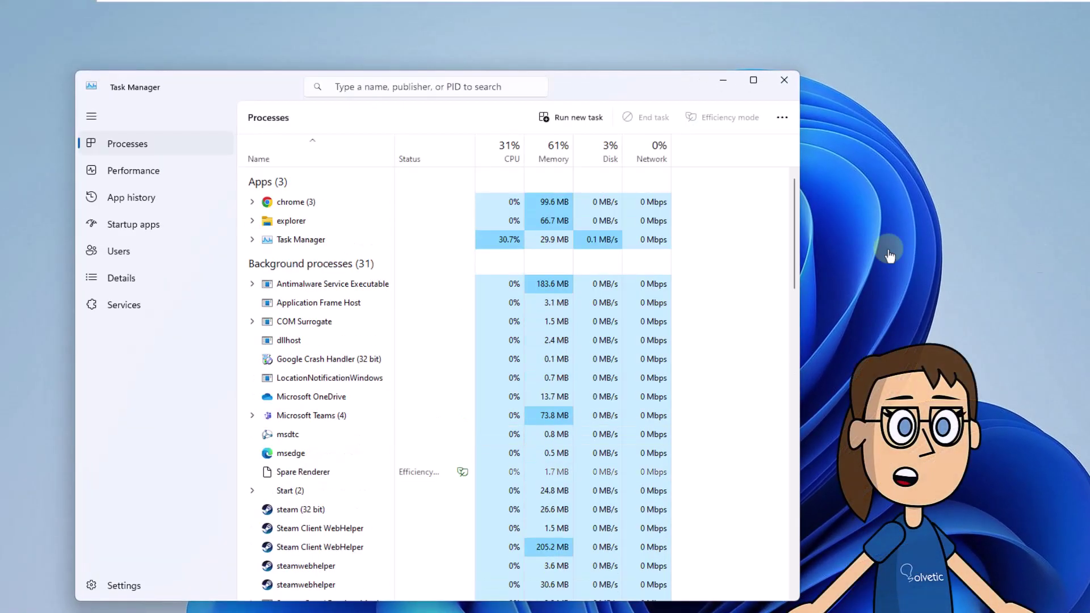
scroll(347, 399, "down", 3)
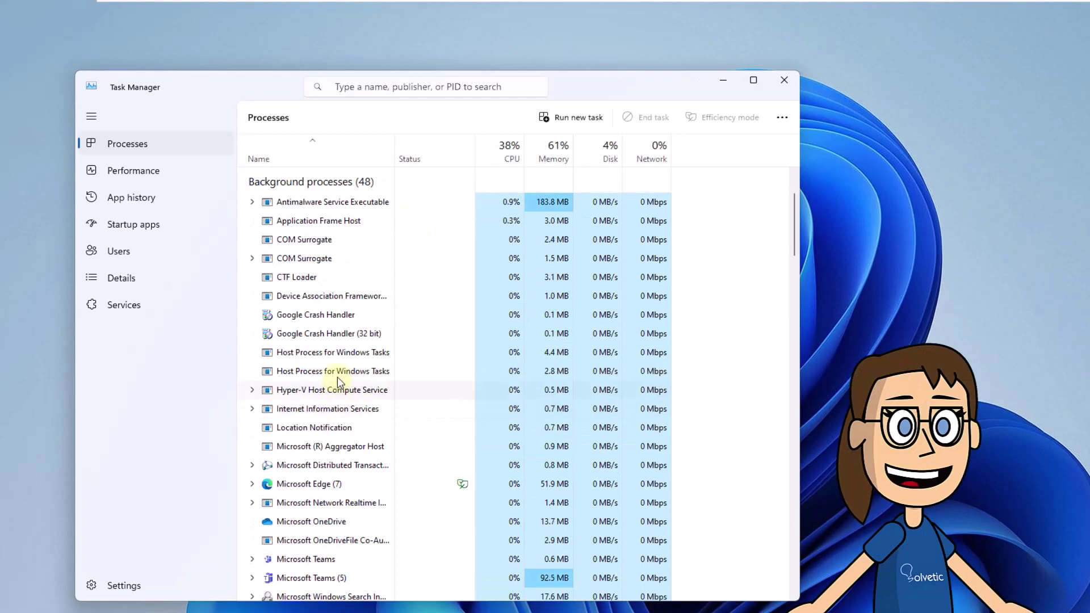
scroll(345, 398, "down", 3)
scroll(345, 399, "down", 3)
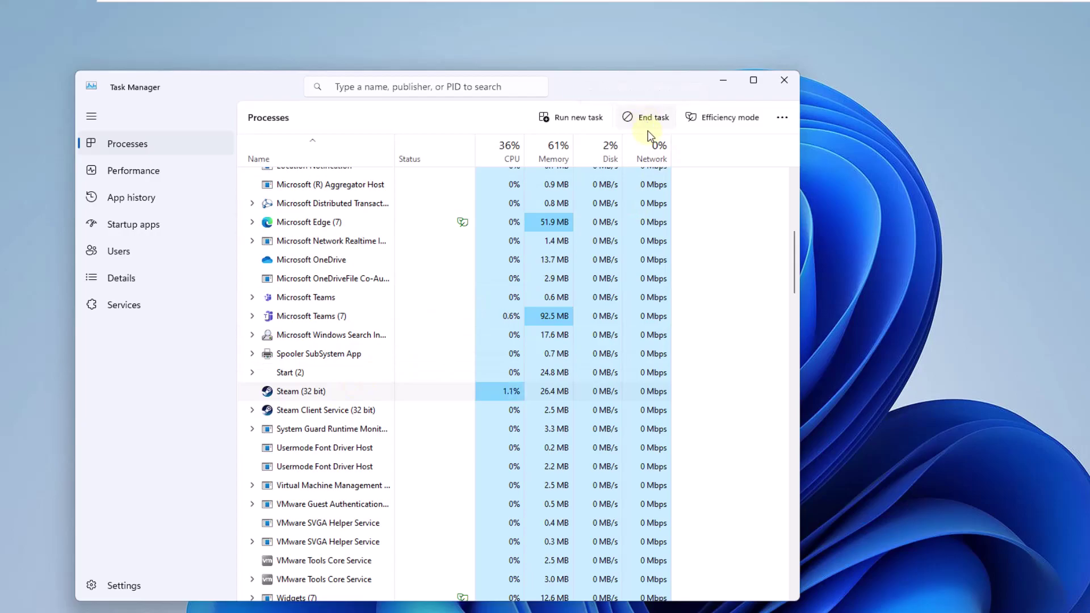
left_click(645, 118)
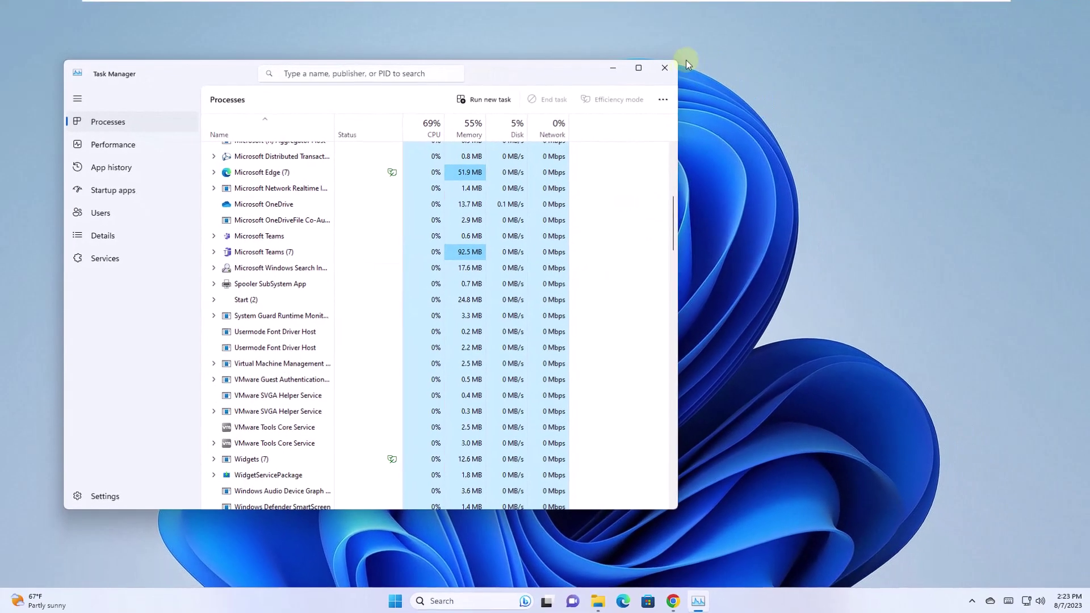
left_click(664, 68)
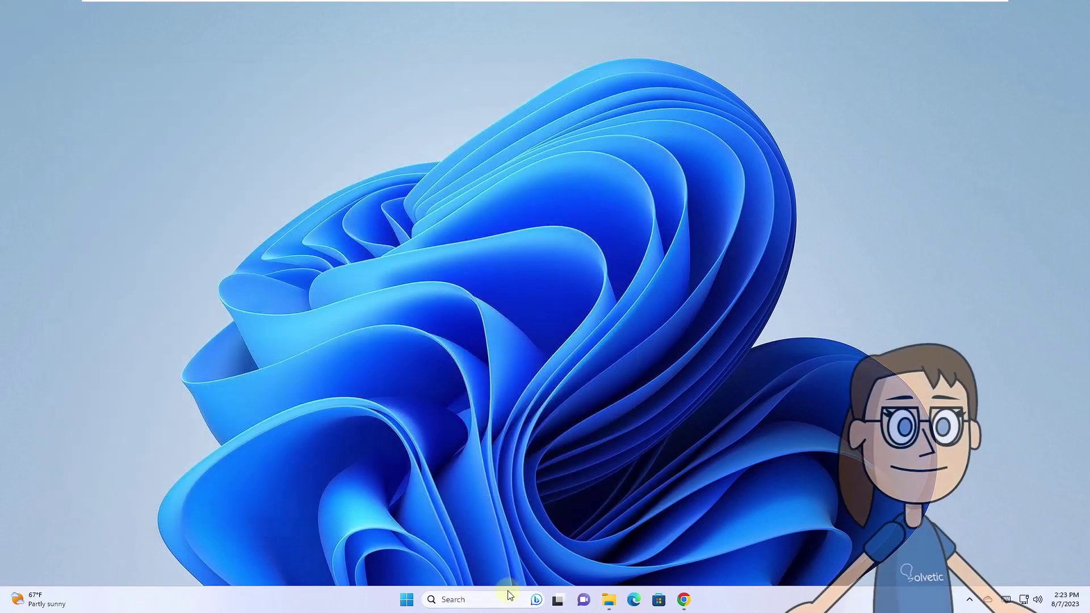
left_click(491, 600)
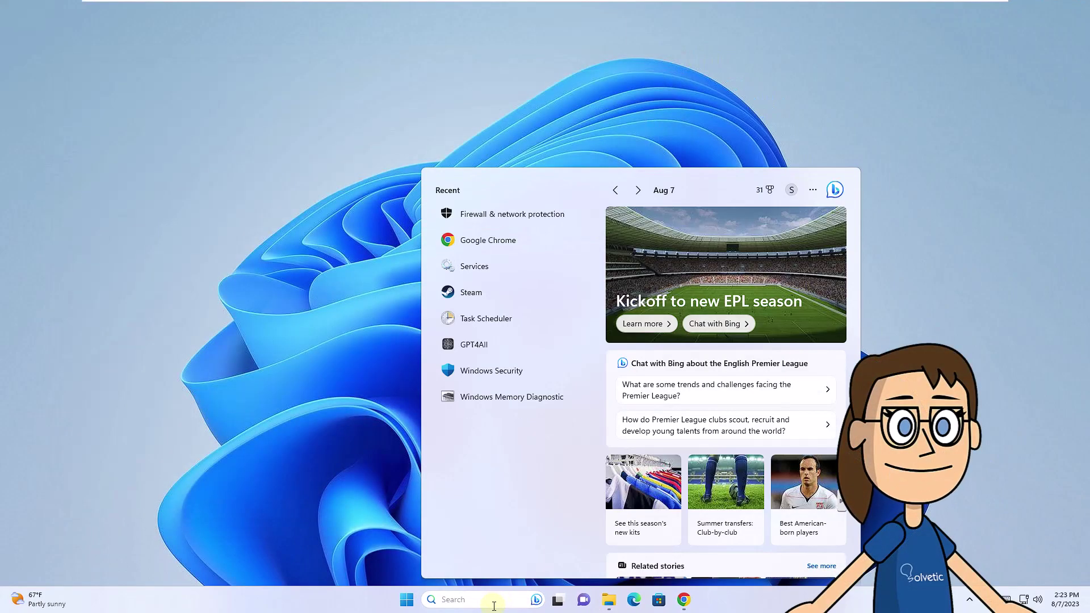
type("steam")
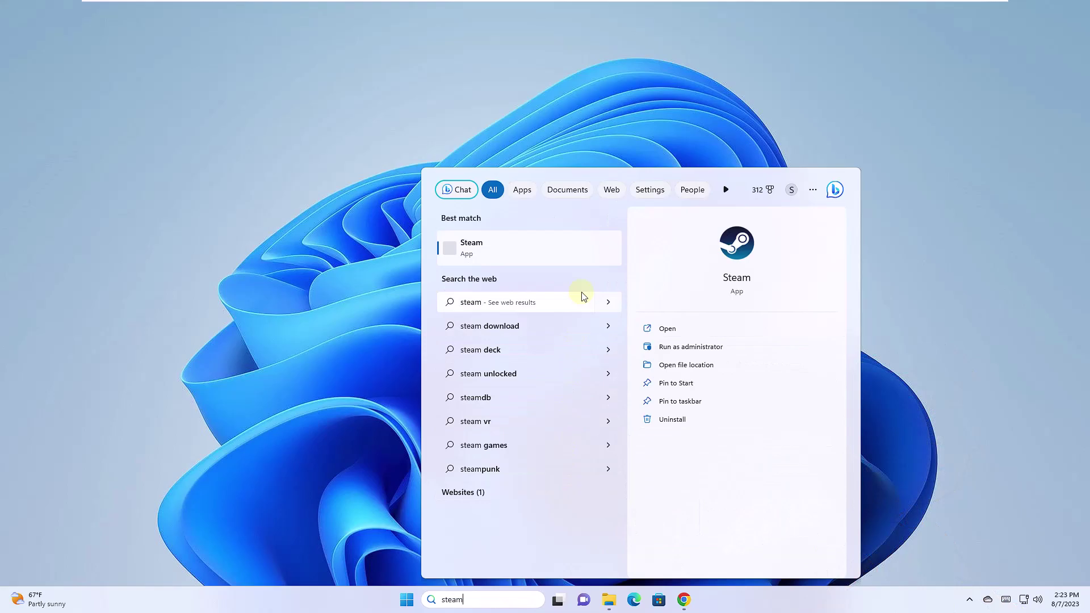
left_click(680, 331)
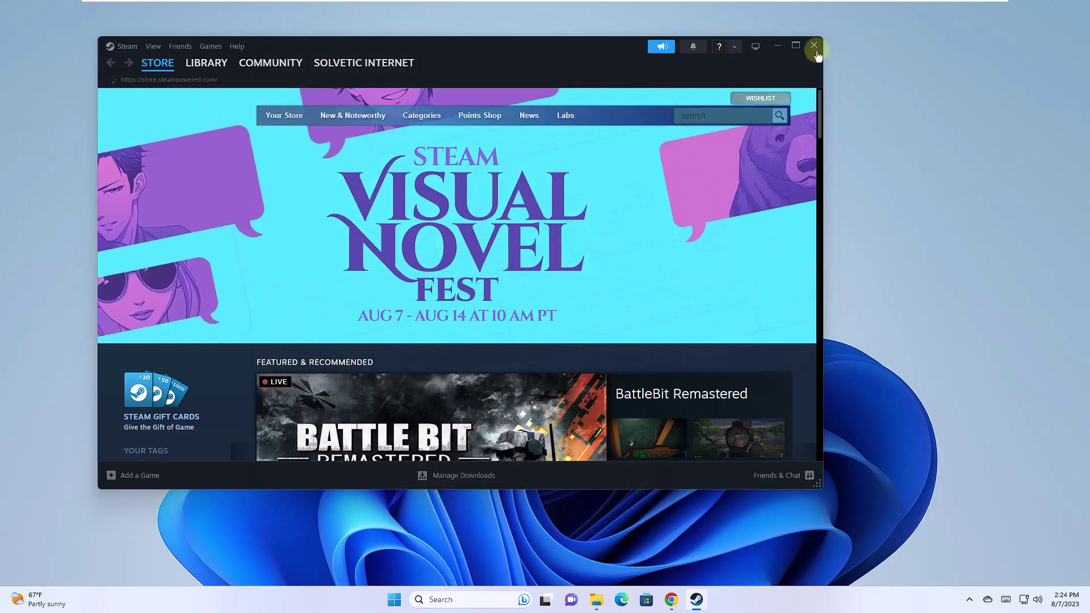
left_click(815, 47)
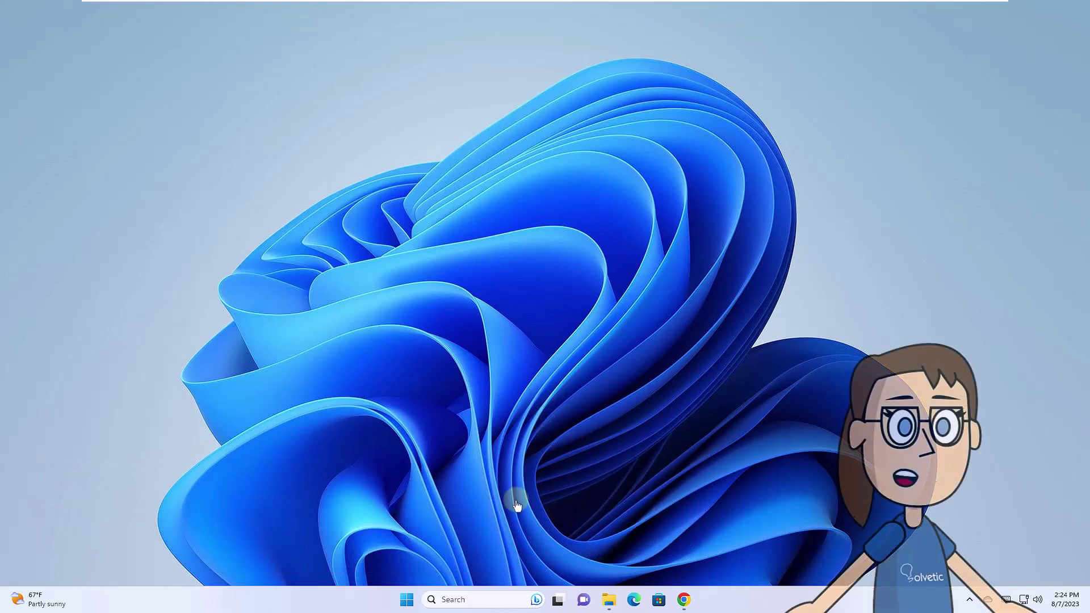
left_click(477, 600)
type("steam")
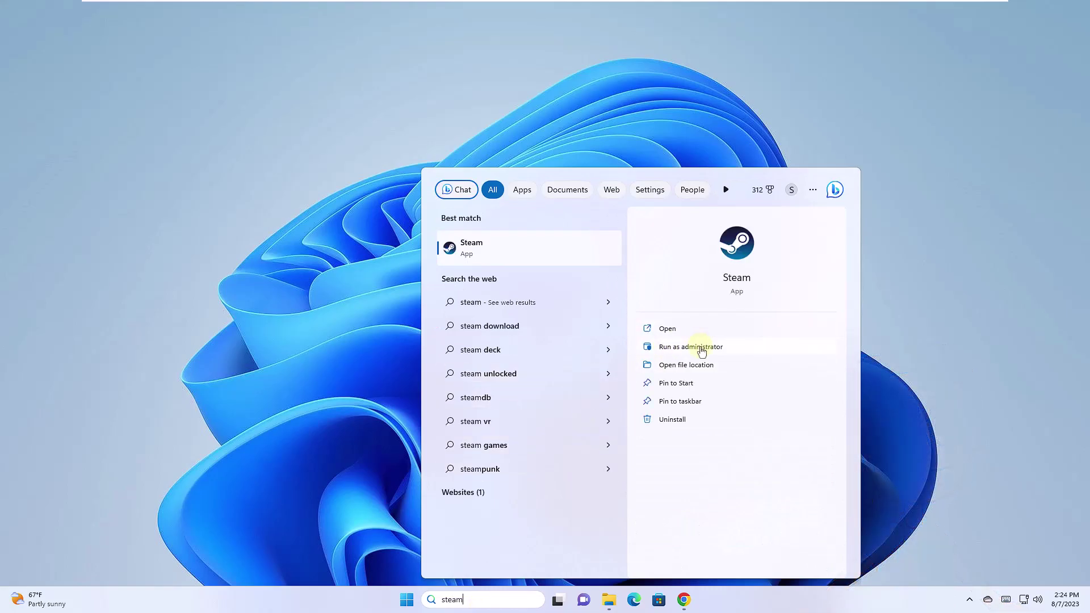
left_click(691, 346)
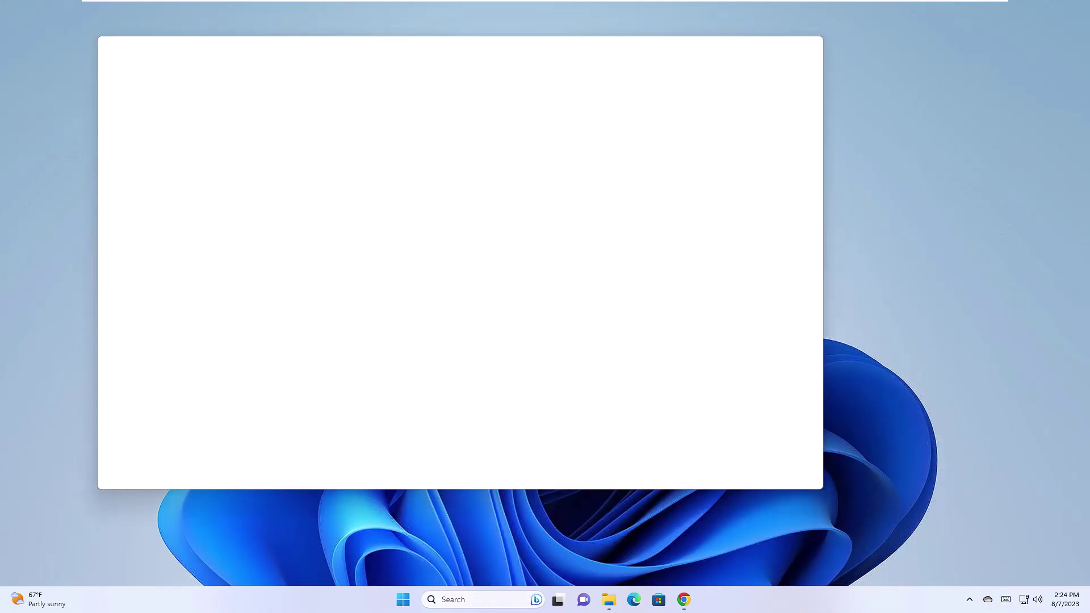
scroll(647, 296, "down", 5)
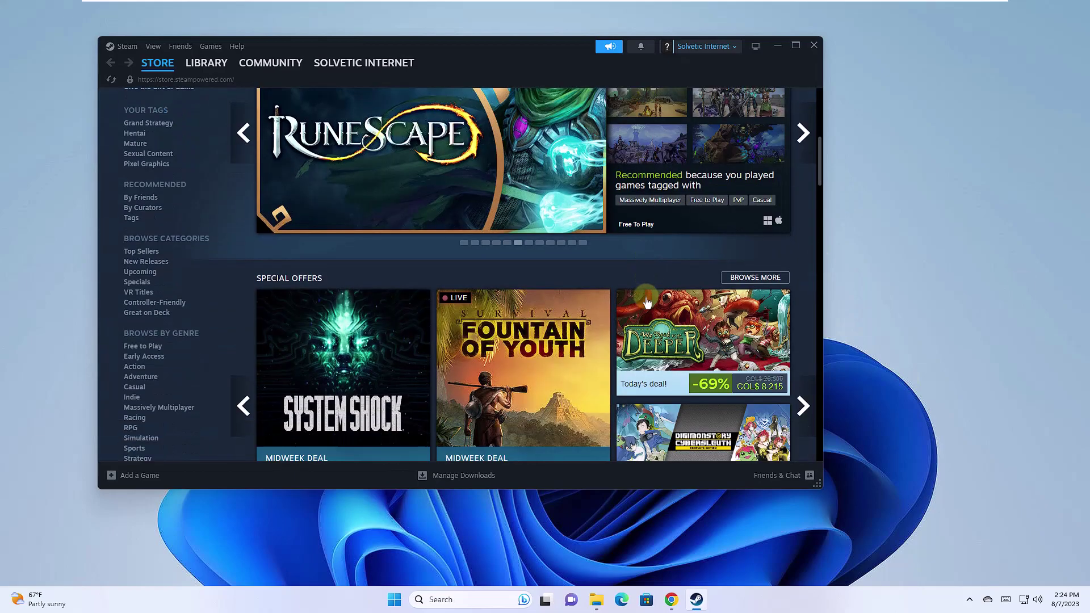
scroll(648, 295, "down", 1)
mouse_move(523, 341)
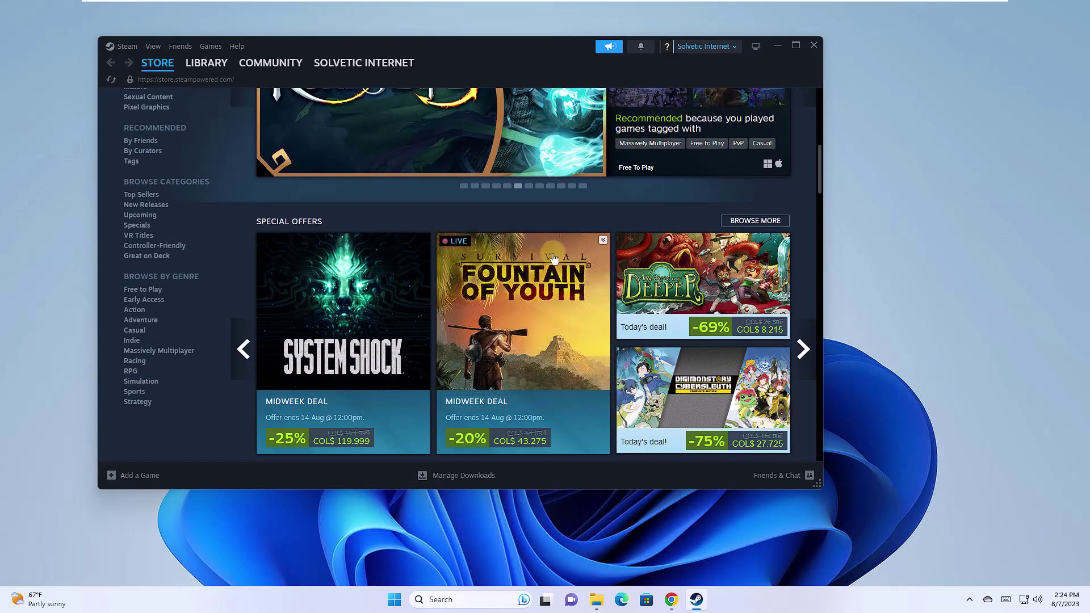
left_click(815, 47)
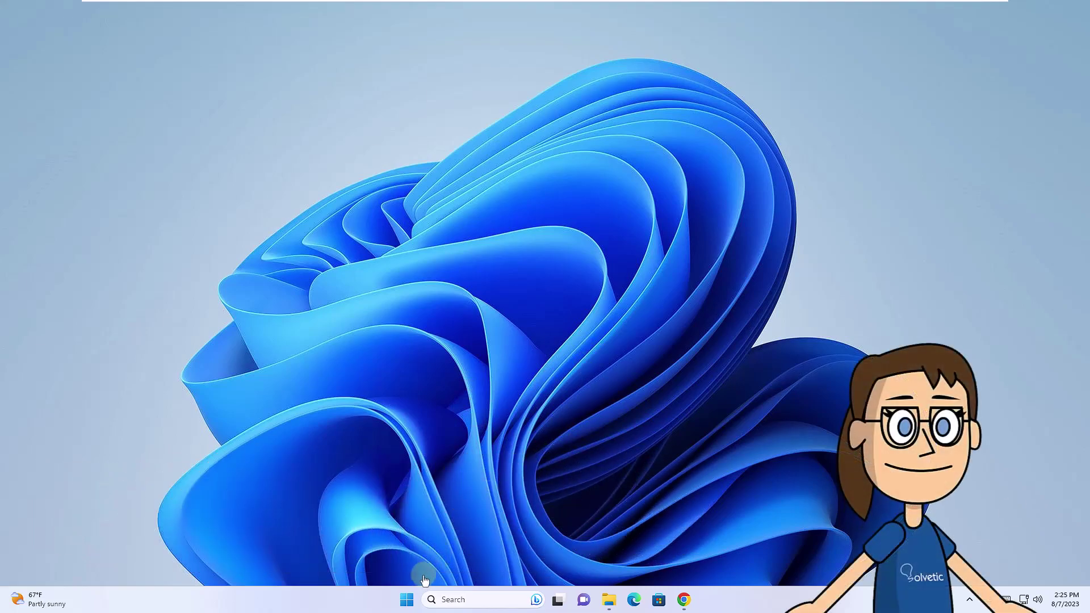
Choose Uninstall for Steam under Settings > Apps > Installed apps and confirm it.
left_click(407, 599)
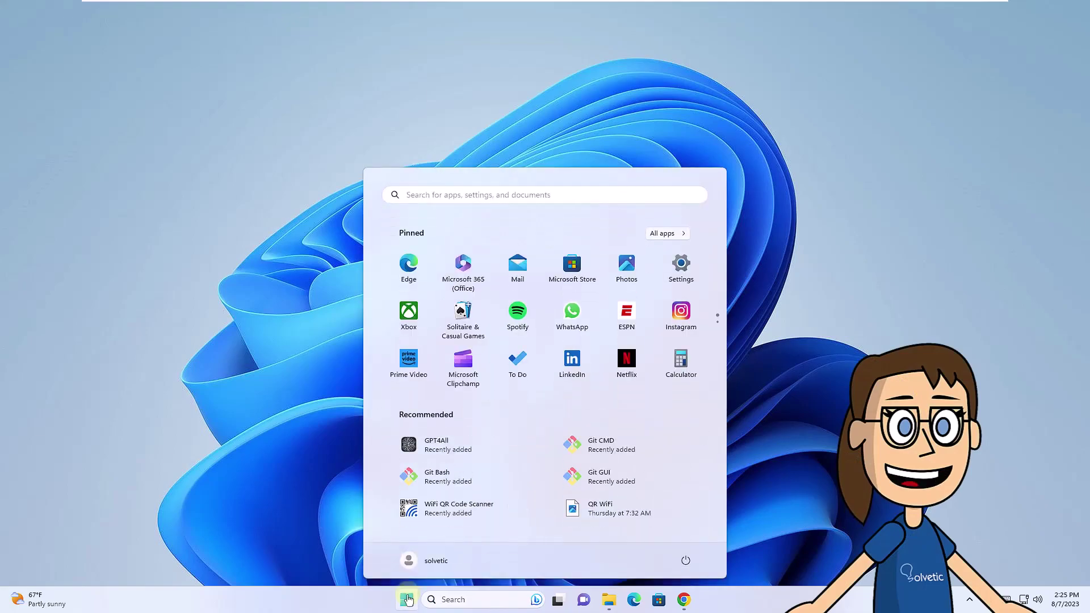
left_click(675, 273)
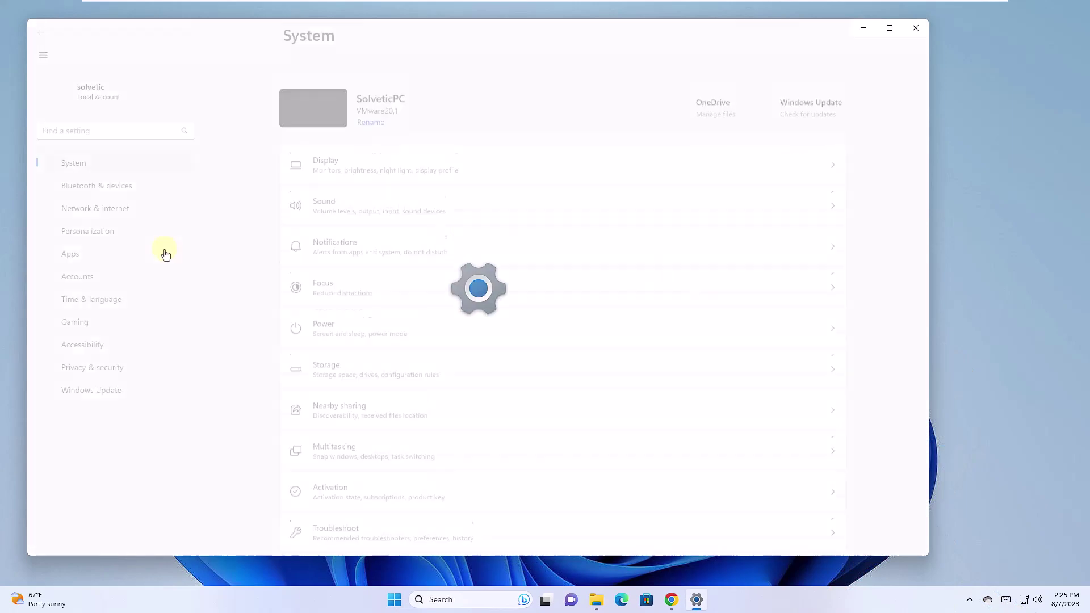
left_click(120, 234)
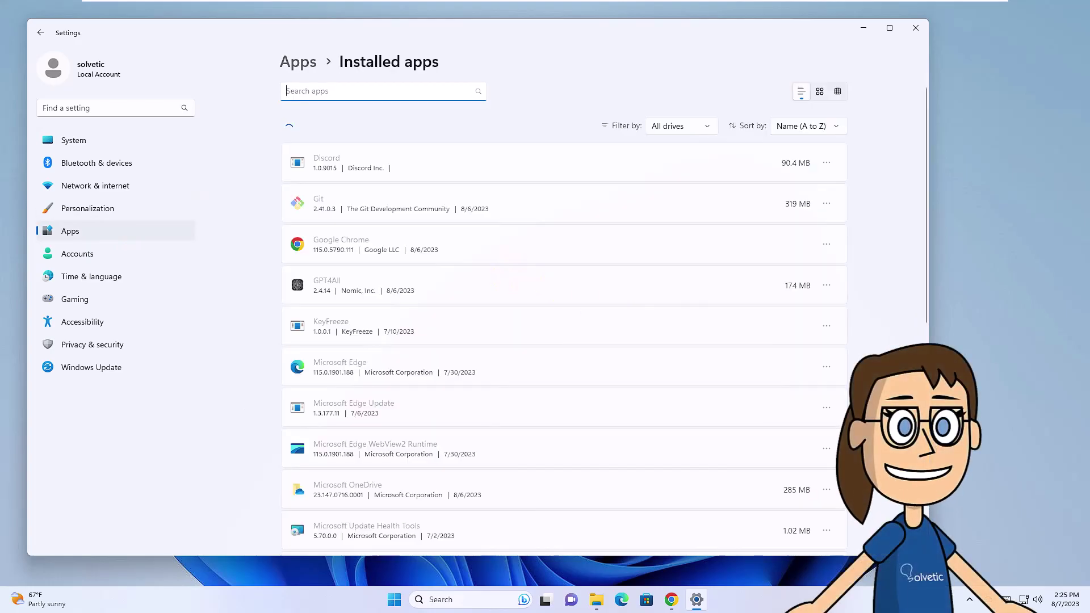
scroll(809, 374, "down", 6)
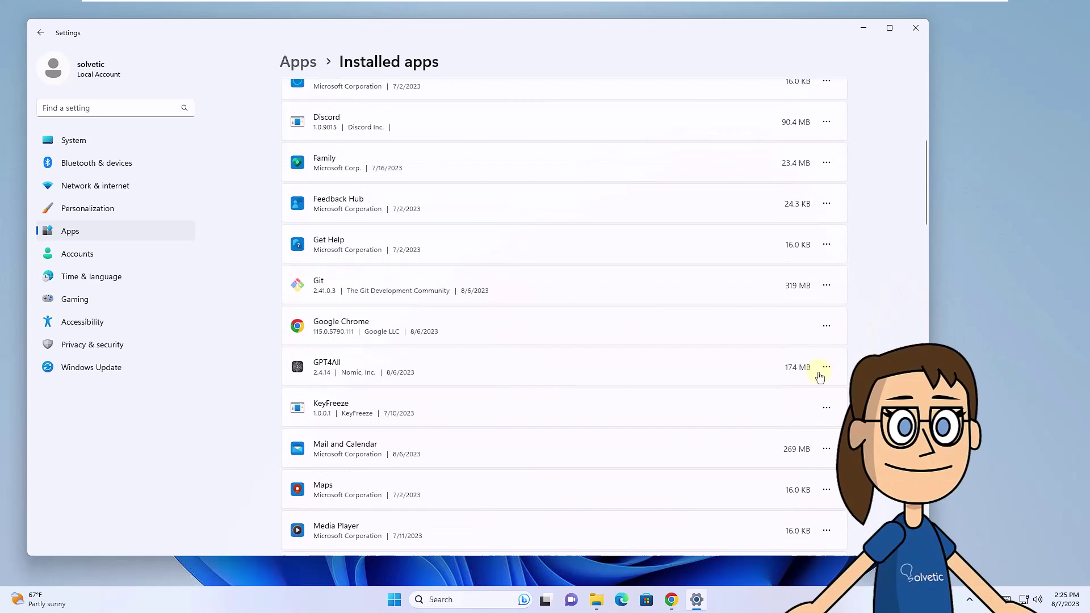
scroll(809, 375, "down", 6)
scroll(801, 375, "down", 6)
scroll(774, 394, "down", 3)
scroll(773, 394, "down", 5)
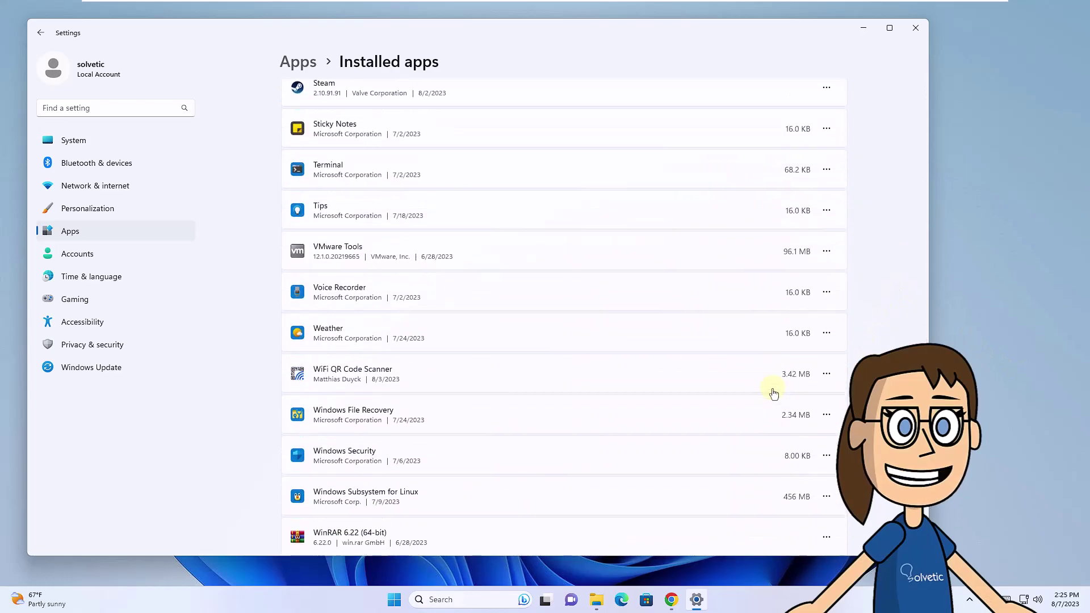
scroll(774, 393, "down", 1)
scroll(773, 375, "up", 3)
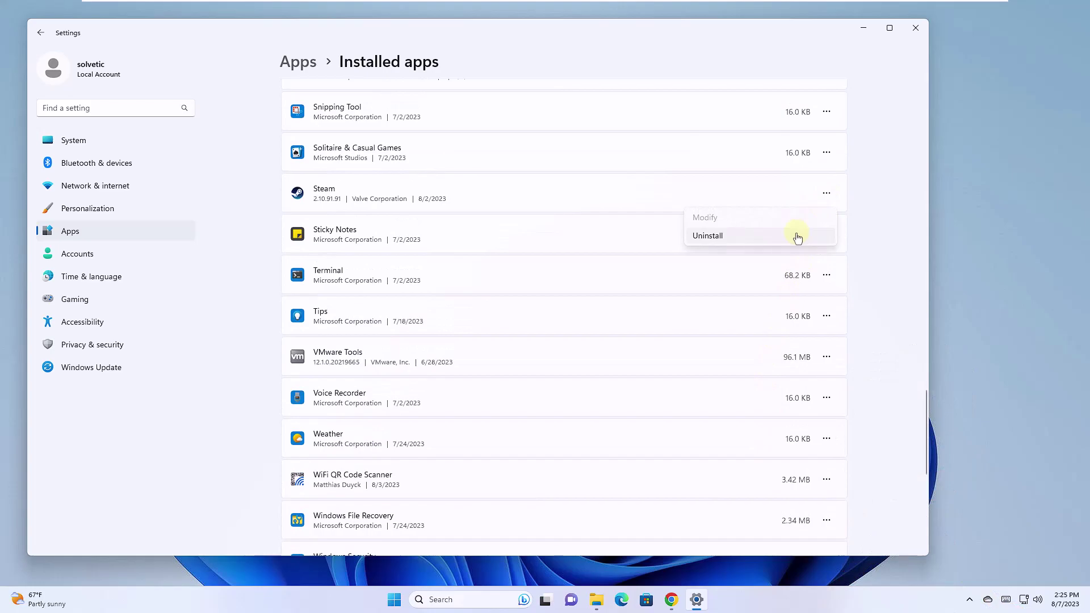
left_click(798, 238)
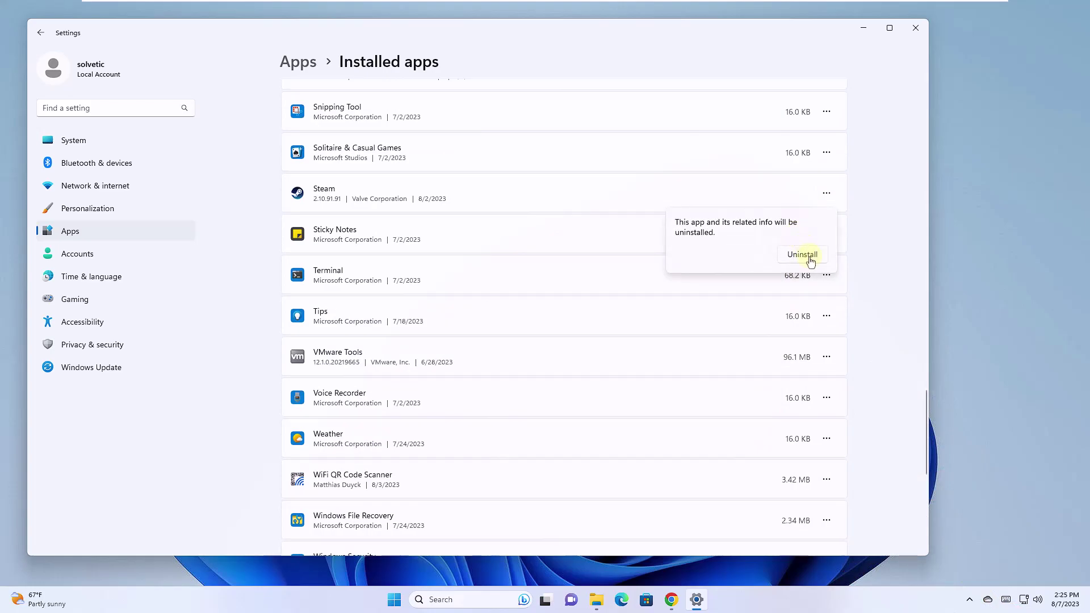
left_click(803, 254)
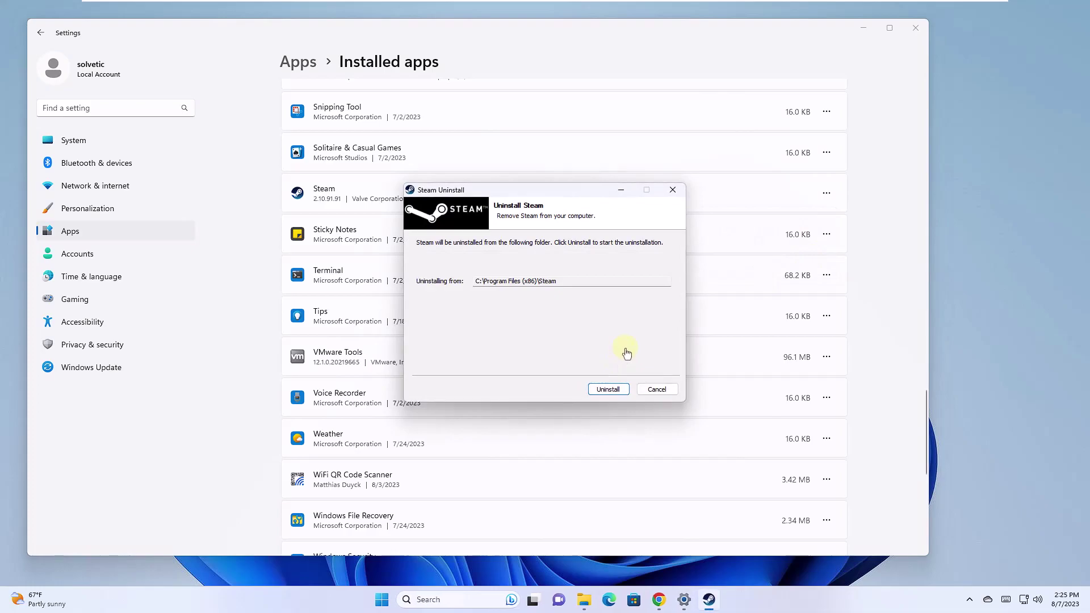
Run the Steam Uninstall wizard to completion, then close it and the Settings window.
left_click(610, 390)
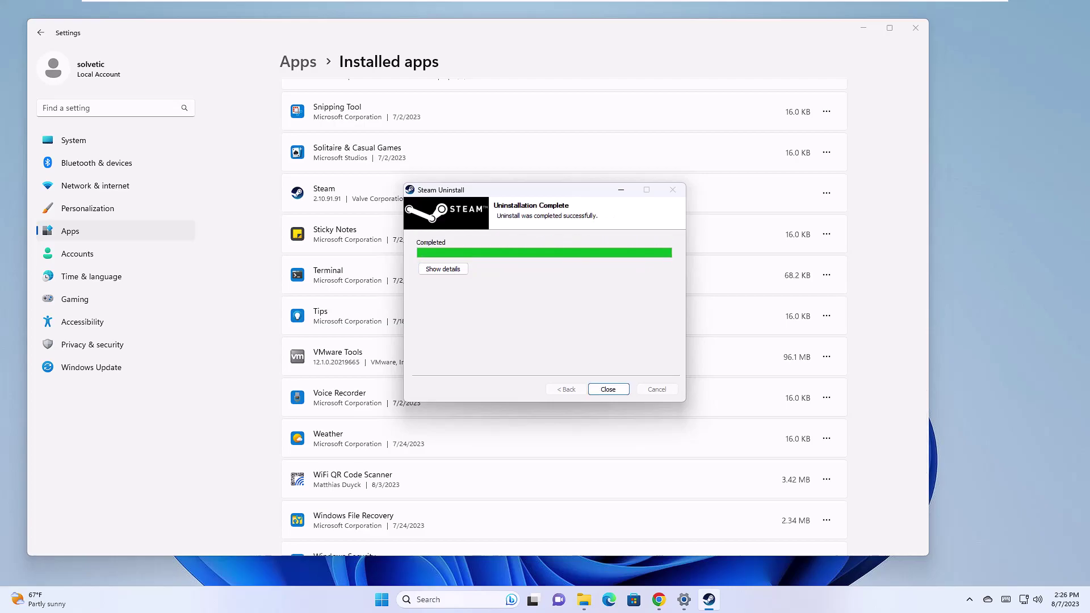
left_click(608, 389)
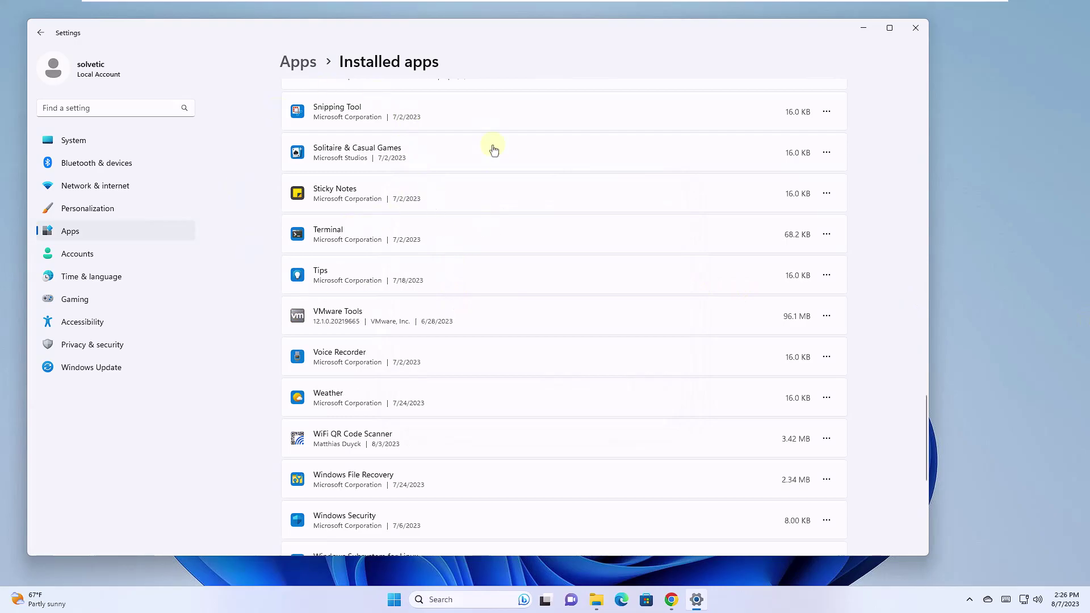
left_click(916, 32)
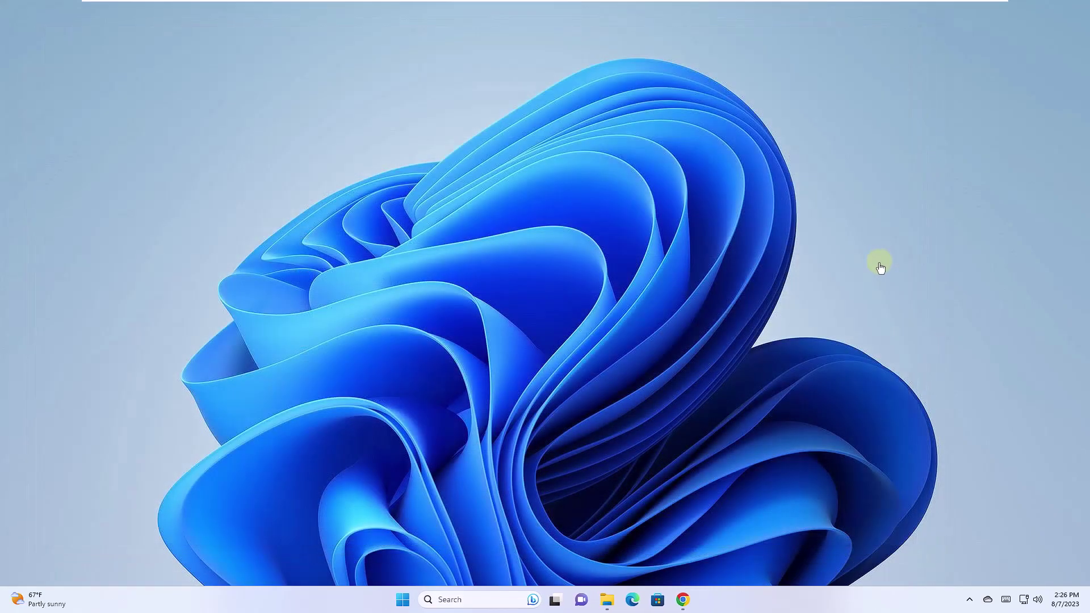
Use Install Steam on store.steampowered.com in Chrome to get and launch SteamSetup.exe.
left_click(686, 600)
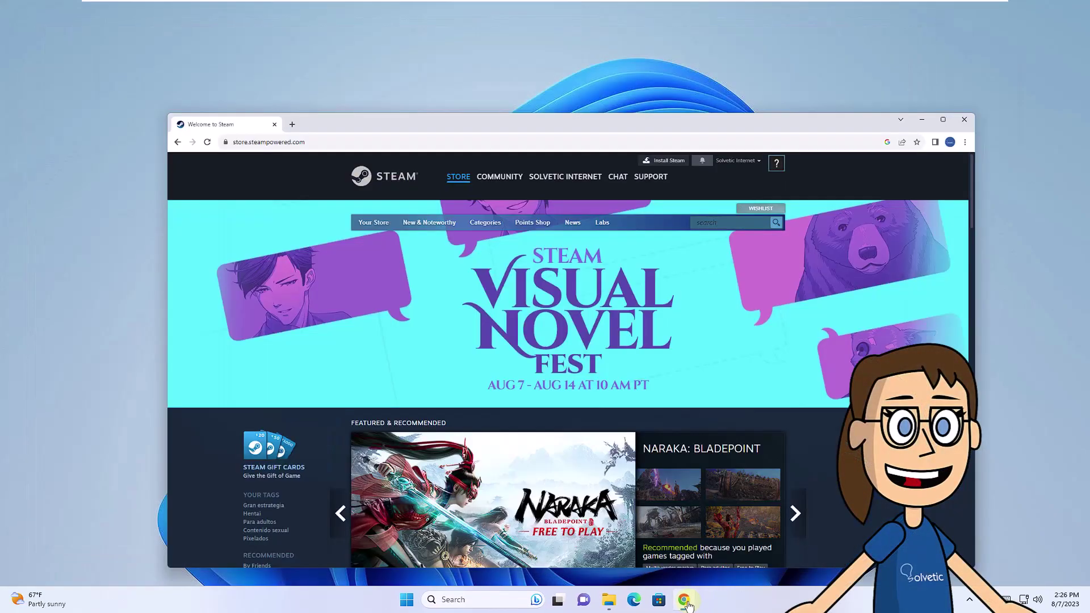
left_click(648, 66)
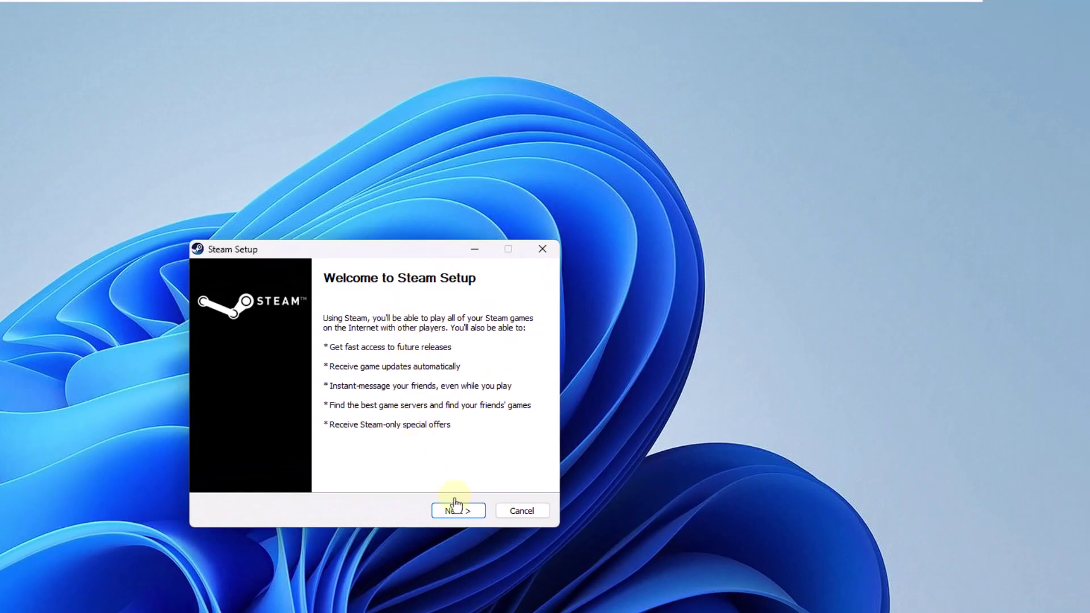
Install Steam in English to C:\Program Files (x86)\Steam and finish with Run Steam checked.
left_click(459, 511)
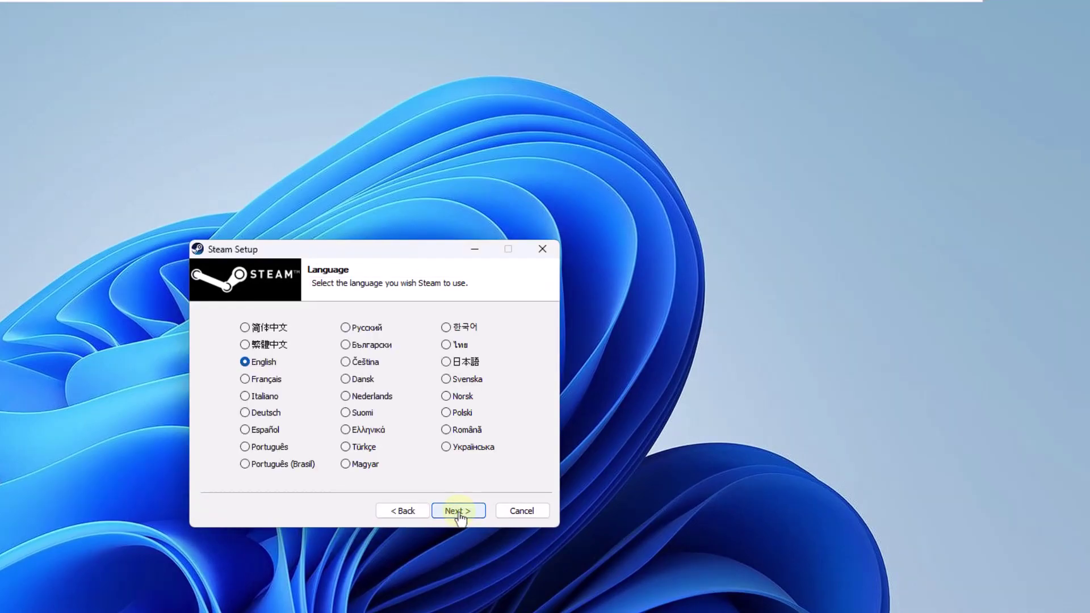
left_click(459, 511)
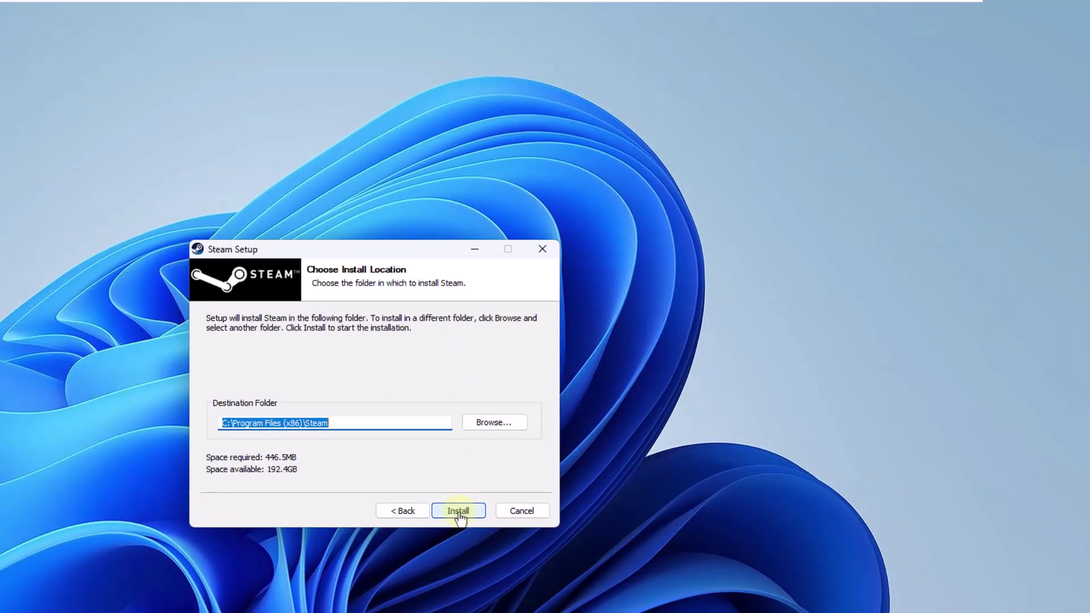
left_click(459, 511)
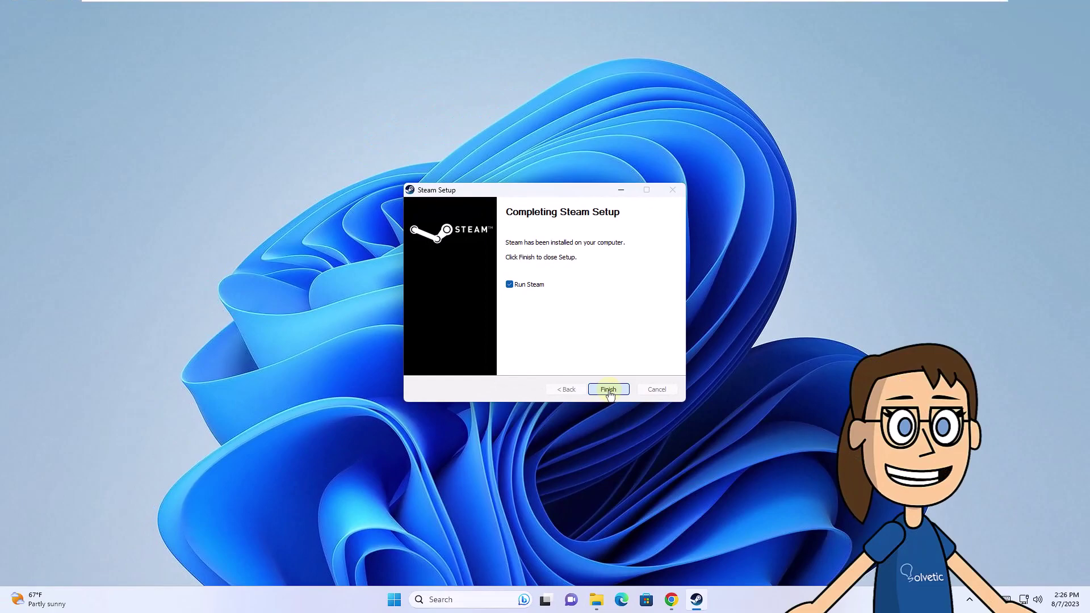
left_click(608, 389)
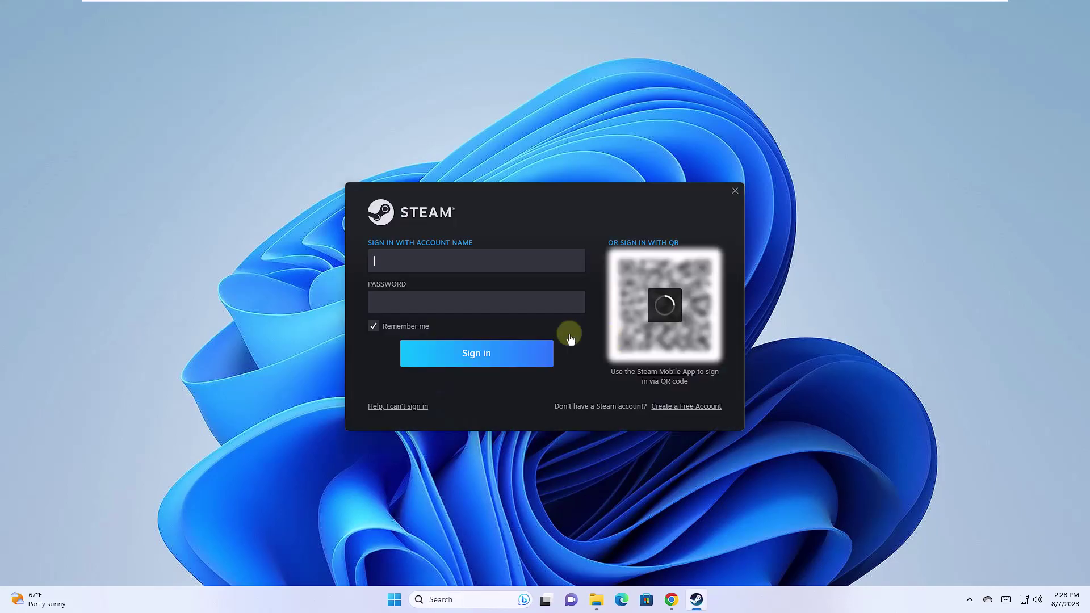
type("Solvetic1")
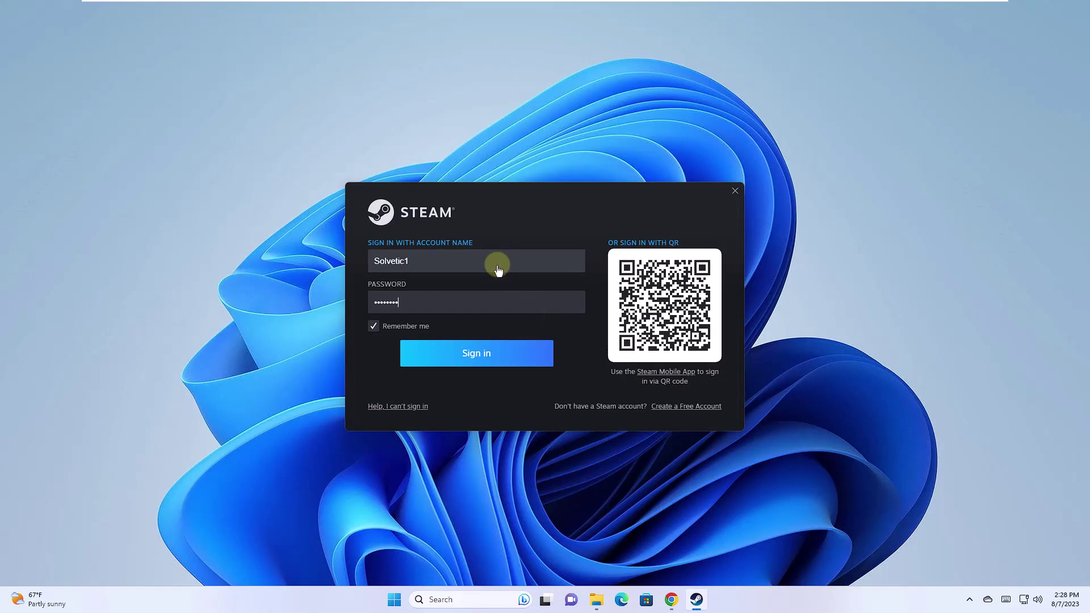
Sign in to the Steam account and close the main Steam window once the store loads.
left_click(492, 354)
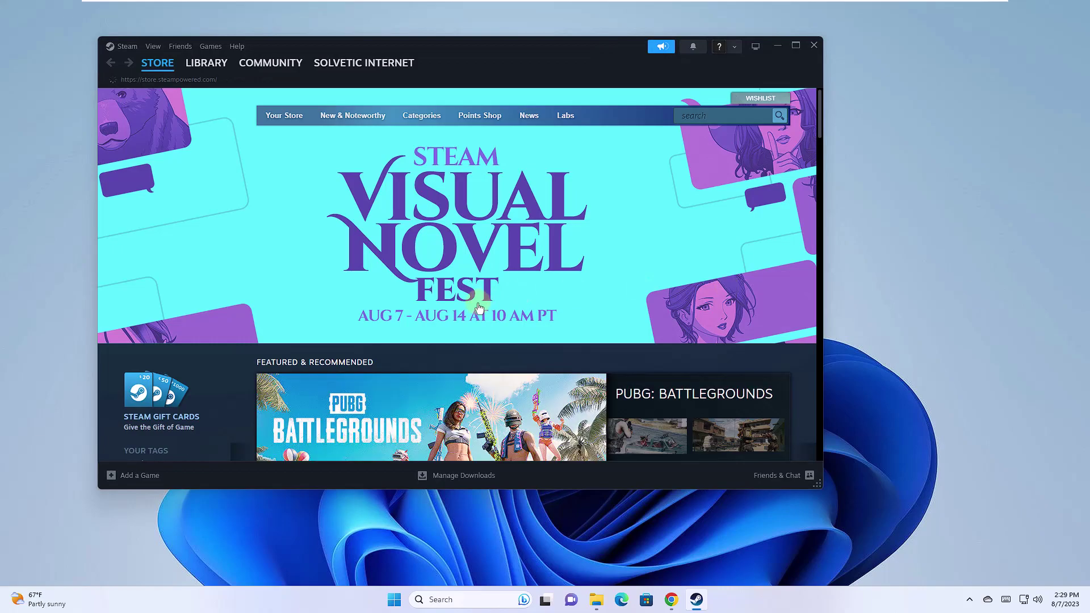
scroll(370, 155, "down", 5)
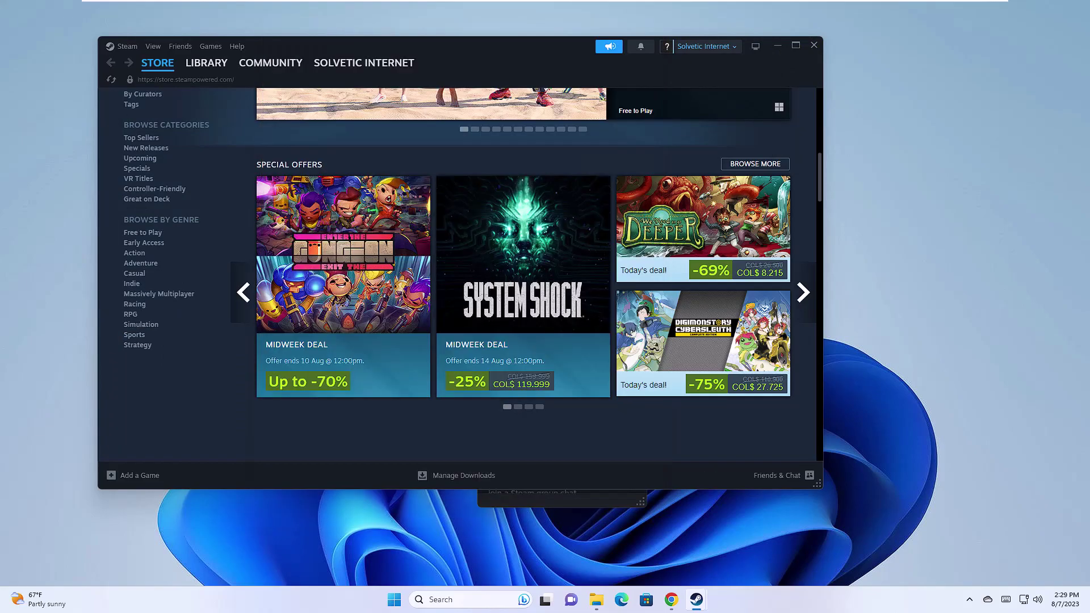
left_click(814, 45)
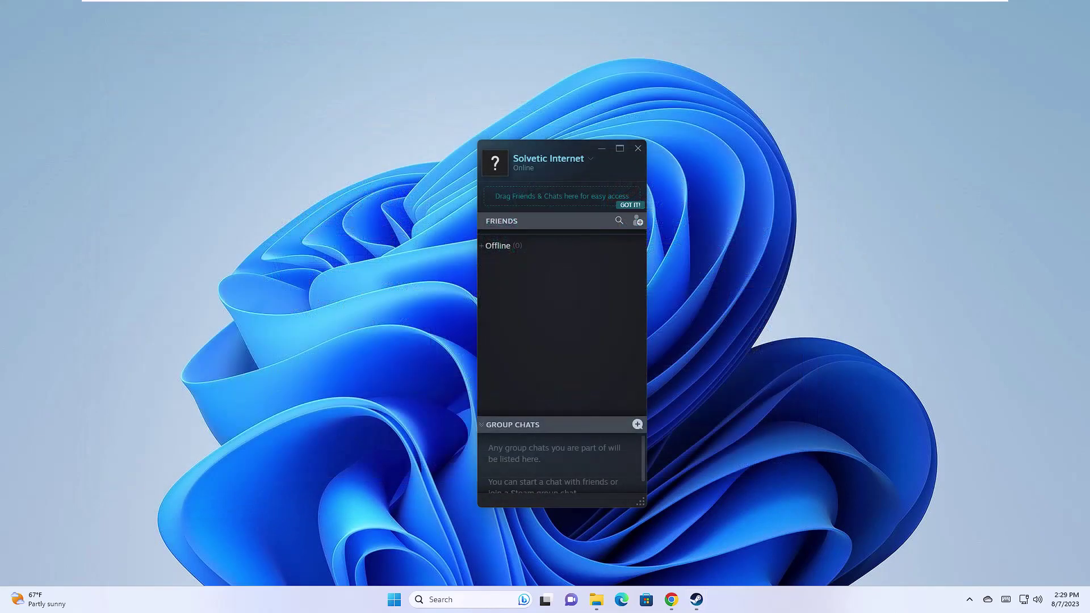
left_click(639, 151)
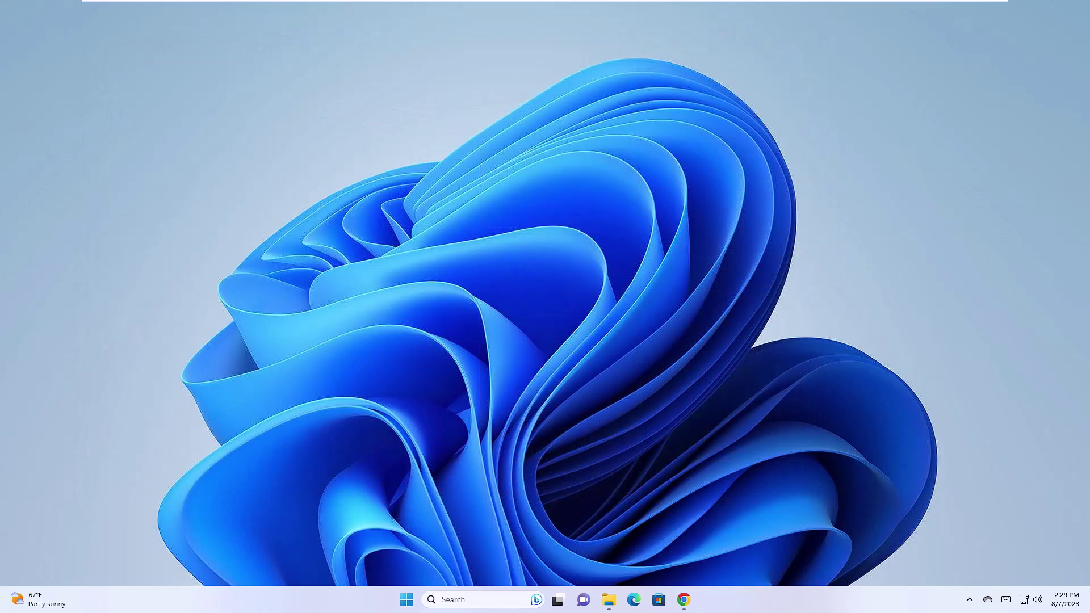